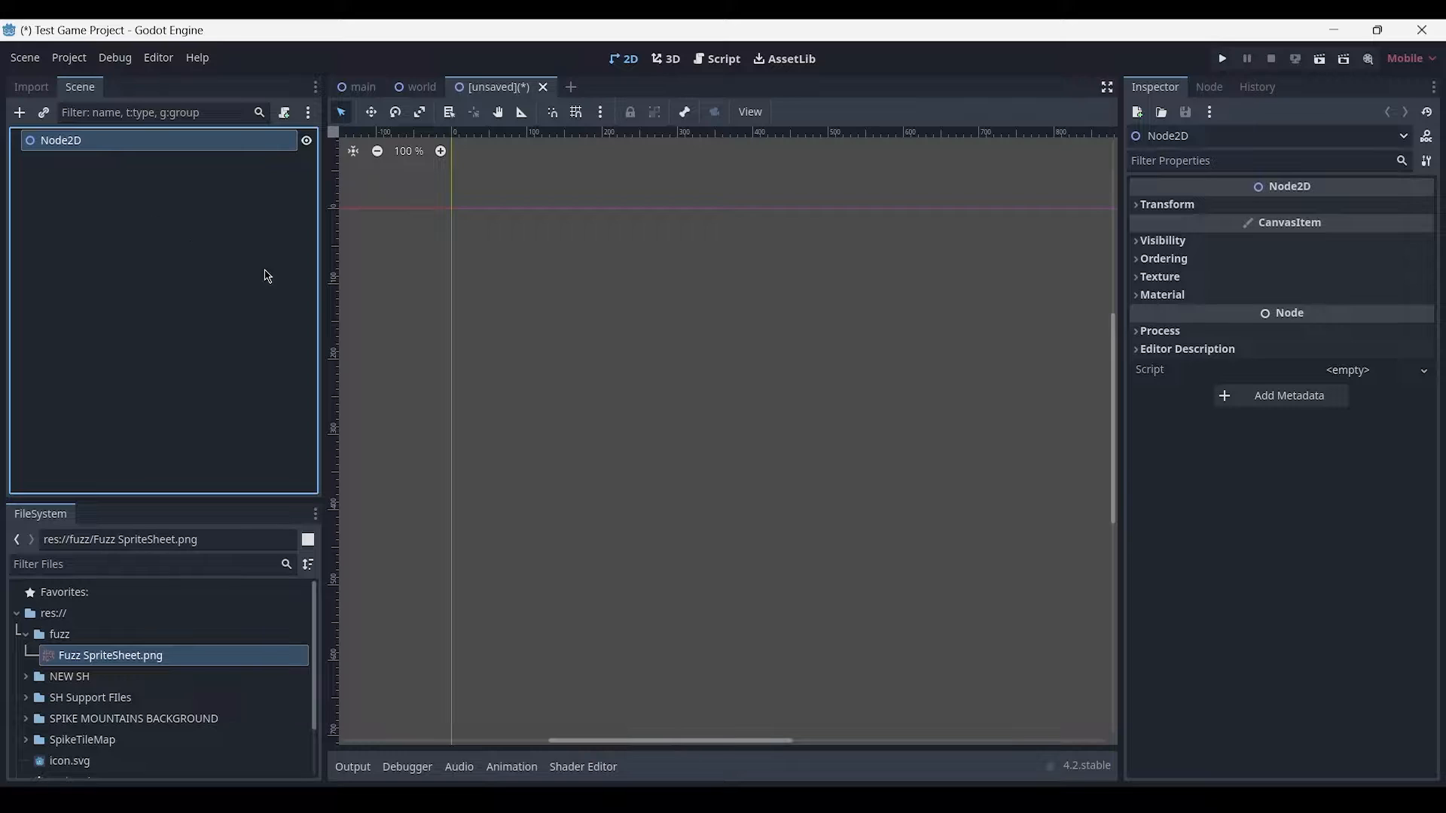
Add an AnimatedSprite2D node as a child of the Node2D root.
key(ctrl+a)
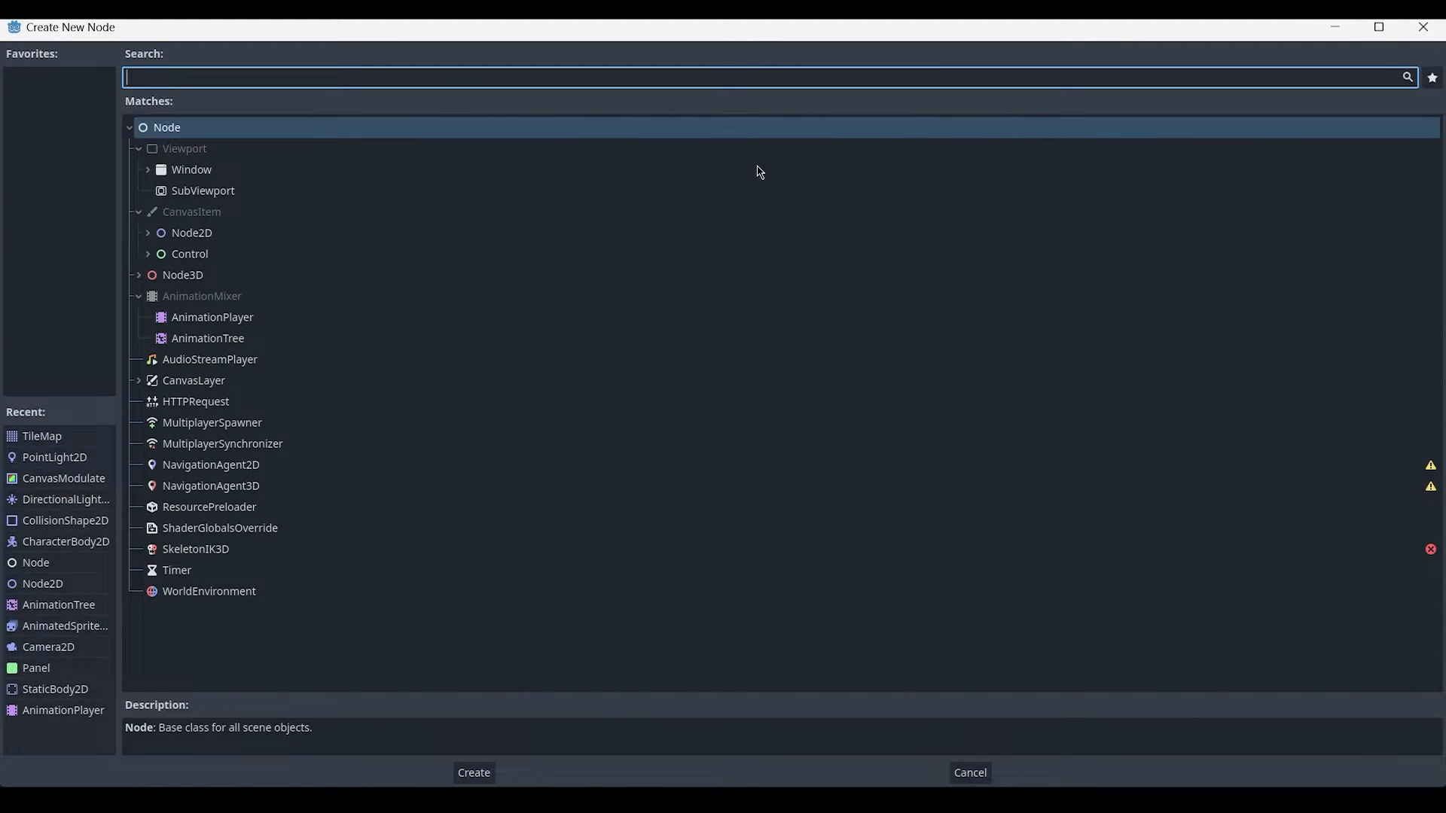
text(anima)
click(267, 283)
key(Return)
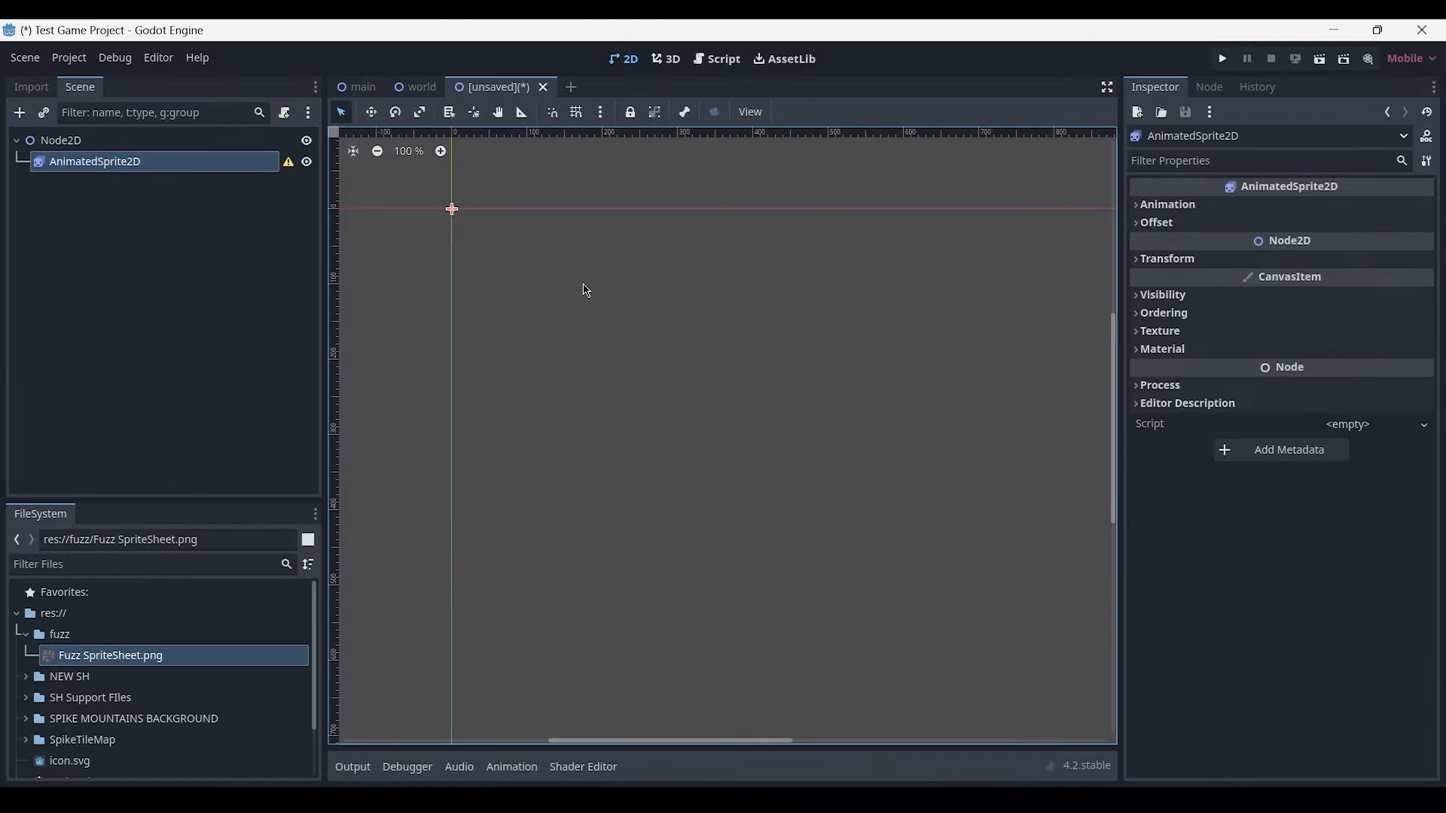
Assign a new SpriteFrames resource to the animated sprite and open it in an enlarged frames editor.
click(1210, 210)
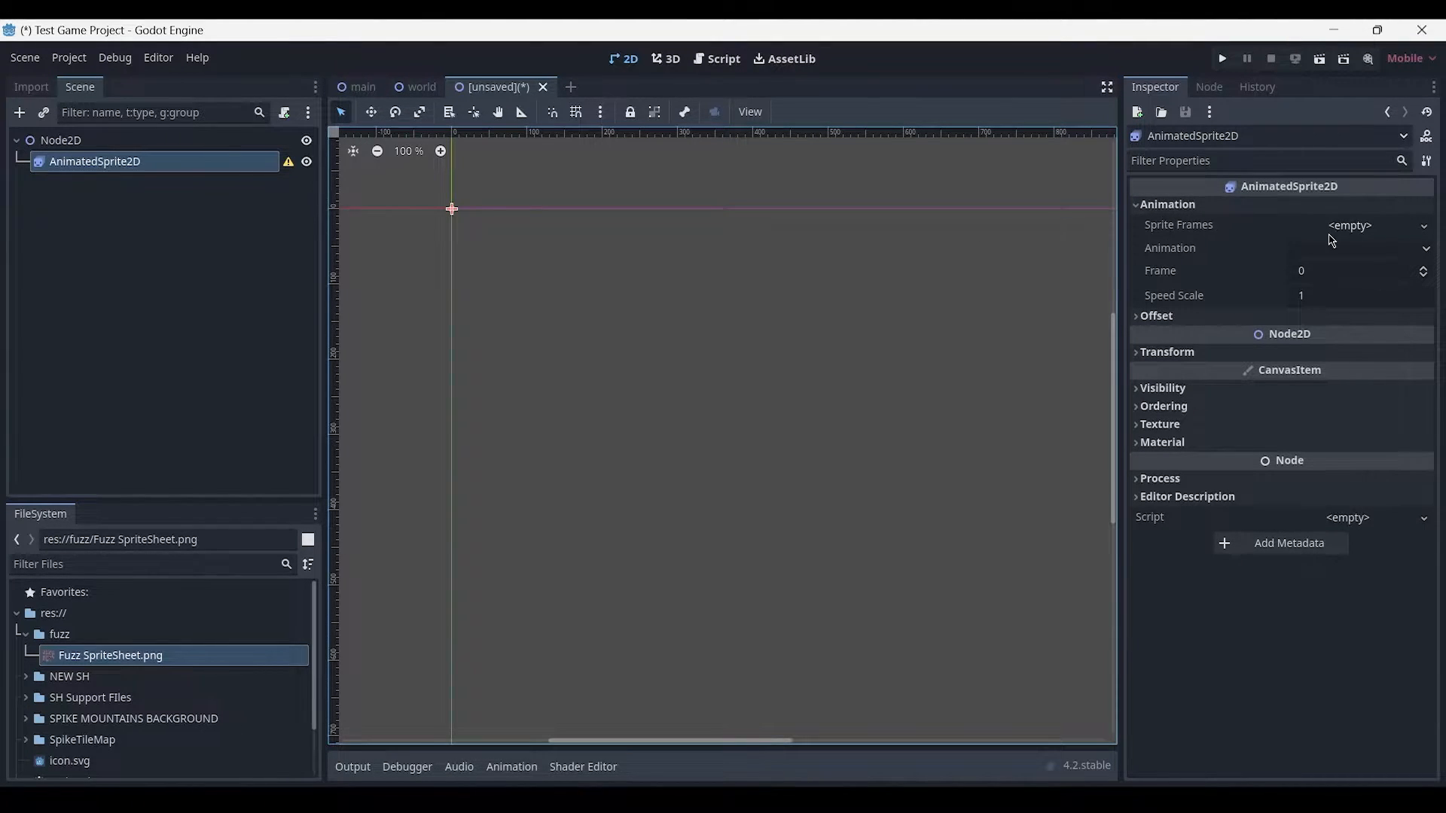
click(1419, 229)
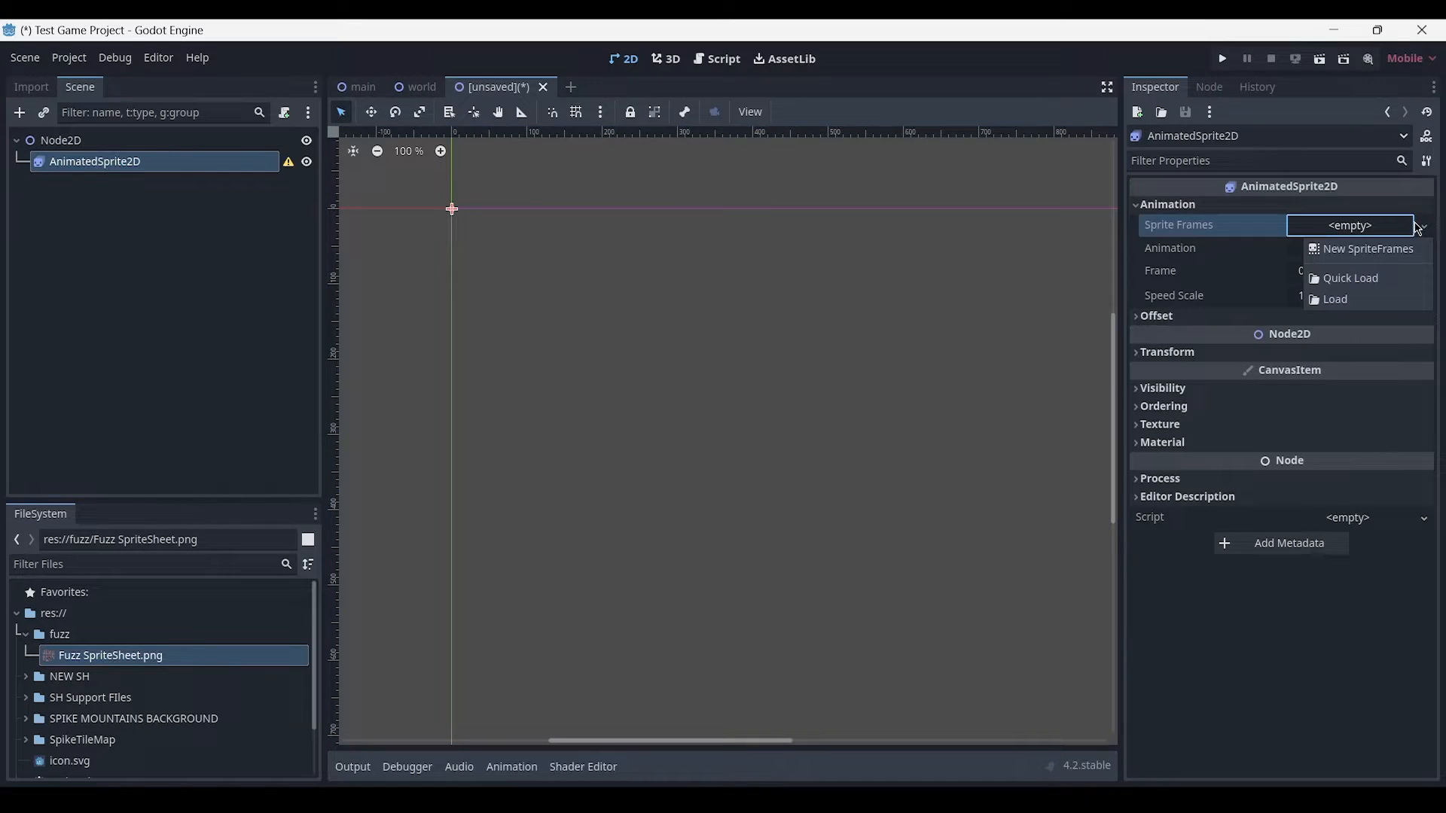
click(1390, 251)
click(1317, 233)
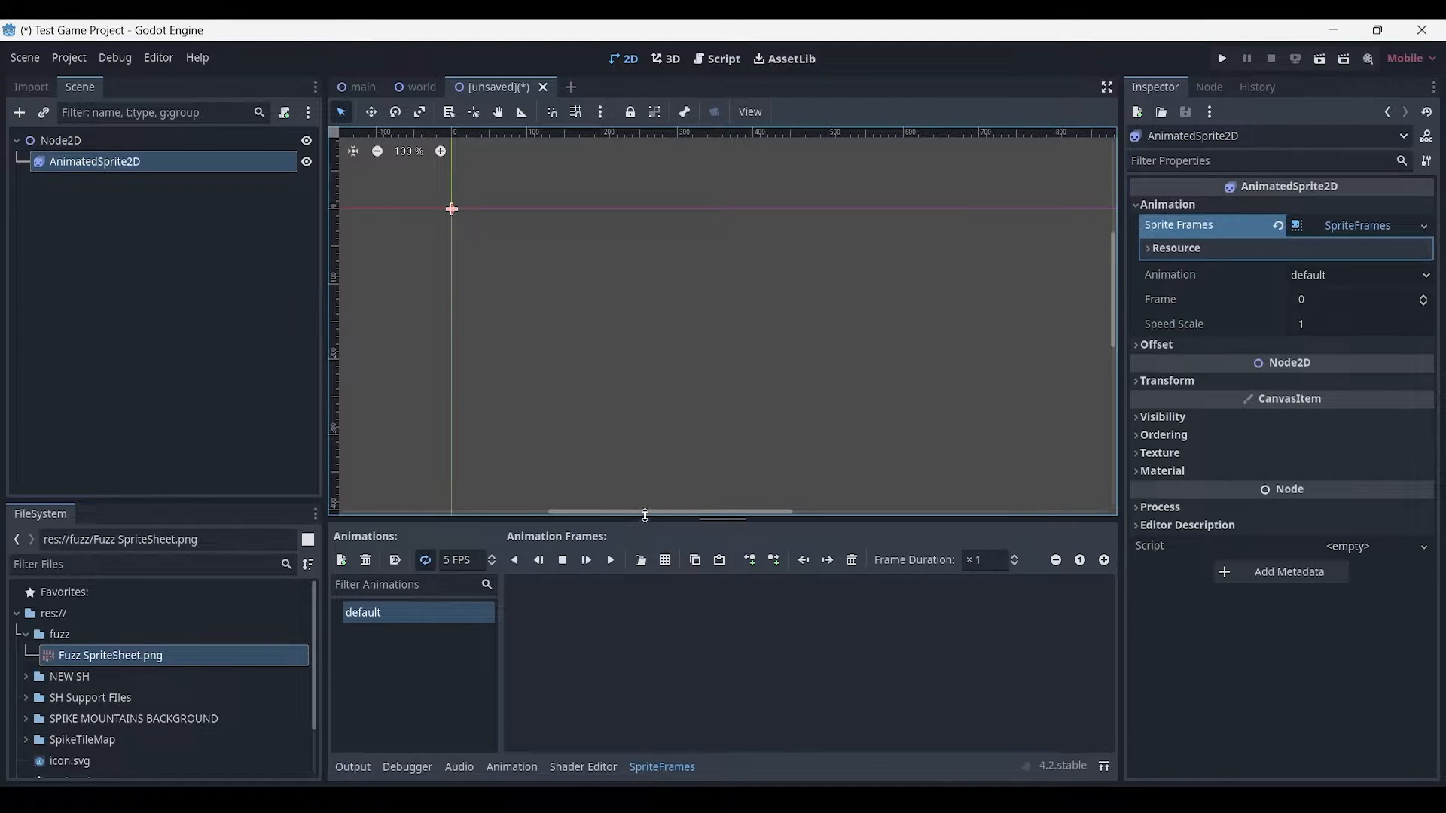
drag(642, 519, 644, 473)
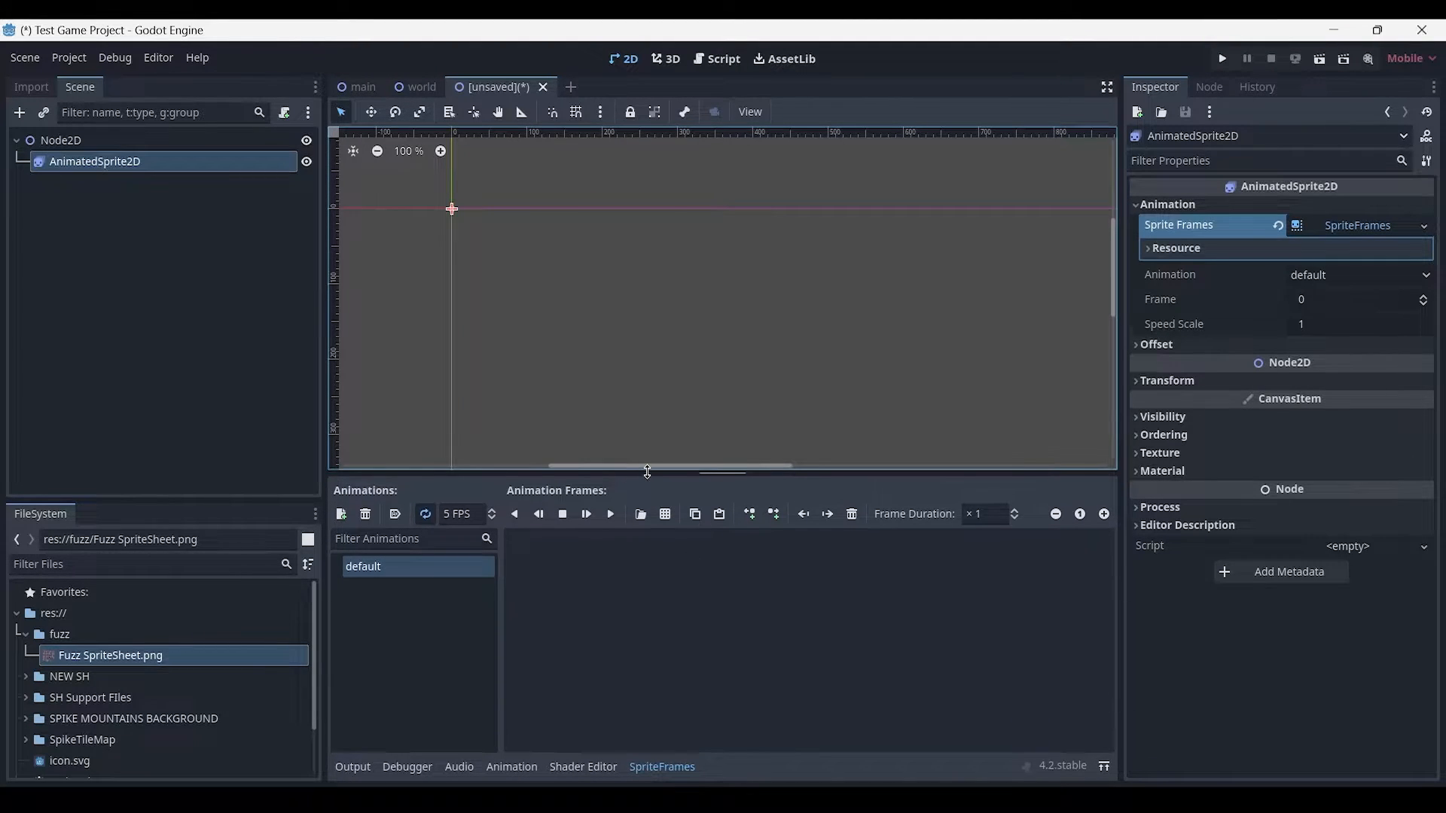
Load Fuzz SpriteSheet.png from the fuzz folder as the sprite sheet to take animation frames from.
click(664, 518)
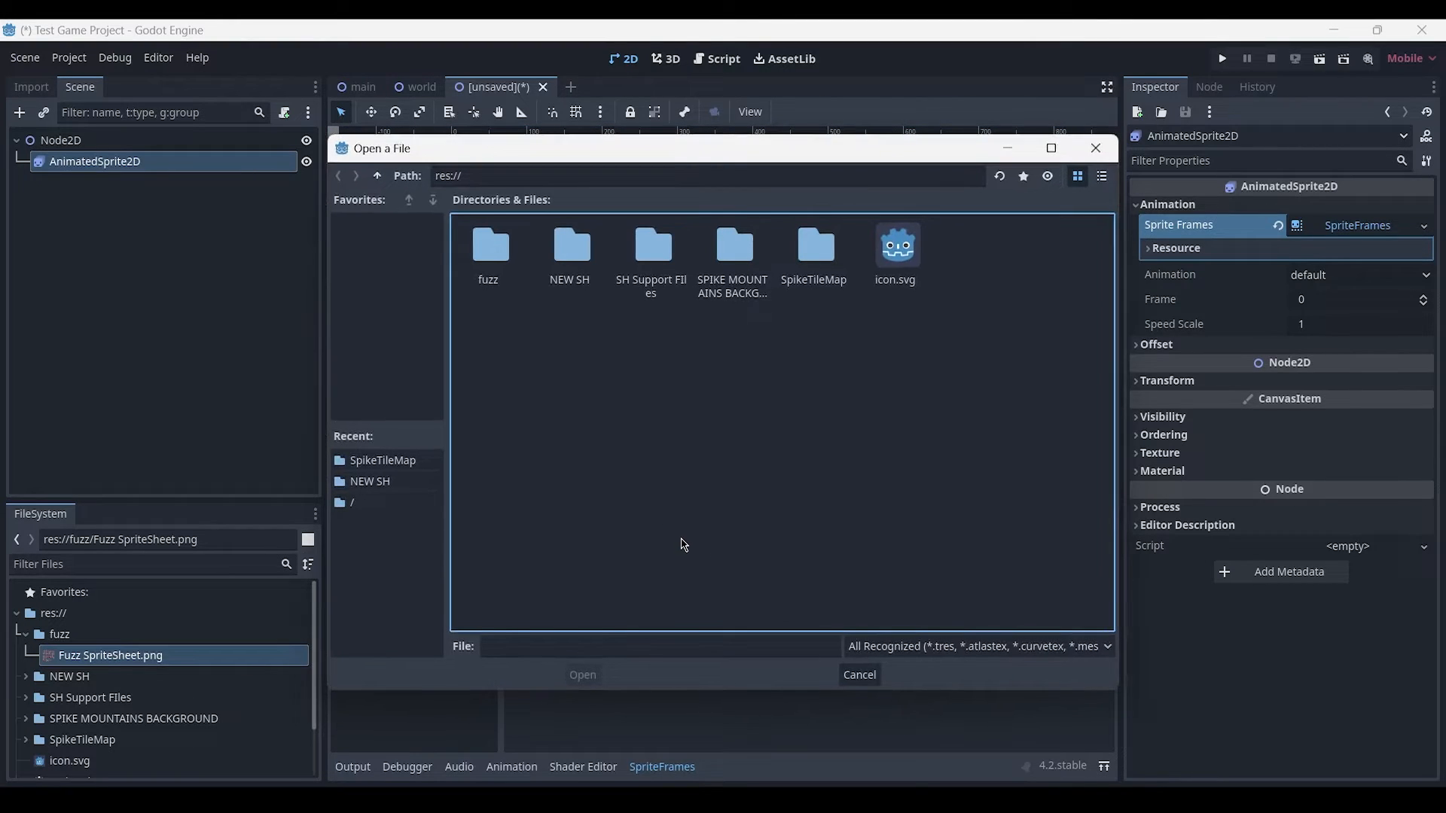
double_click(497, 260)
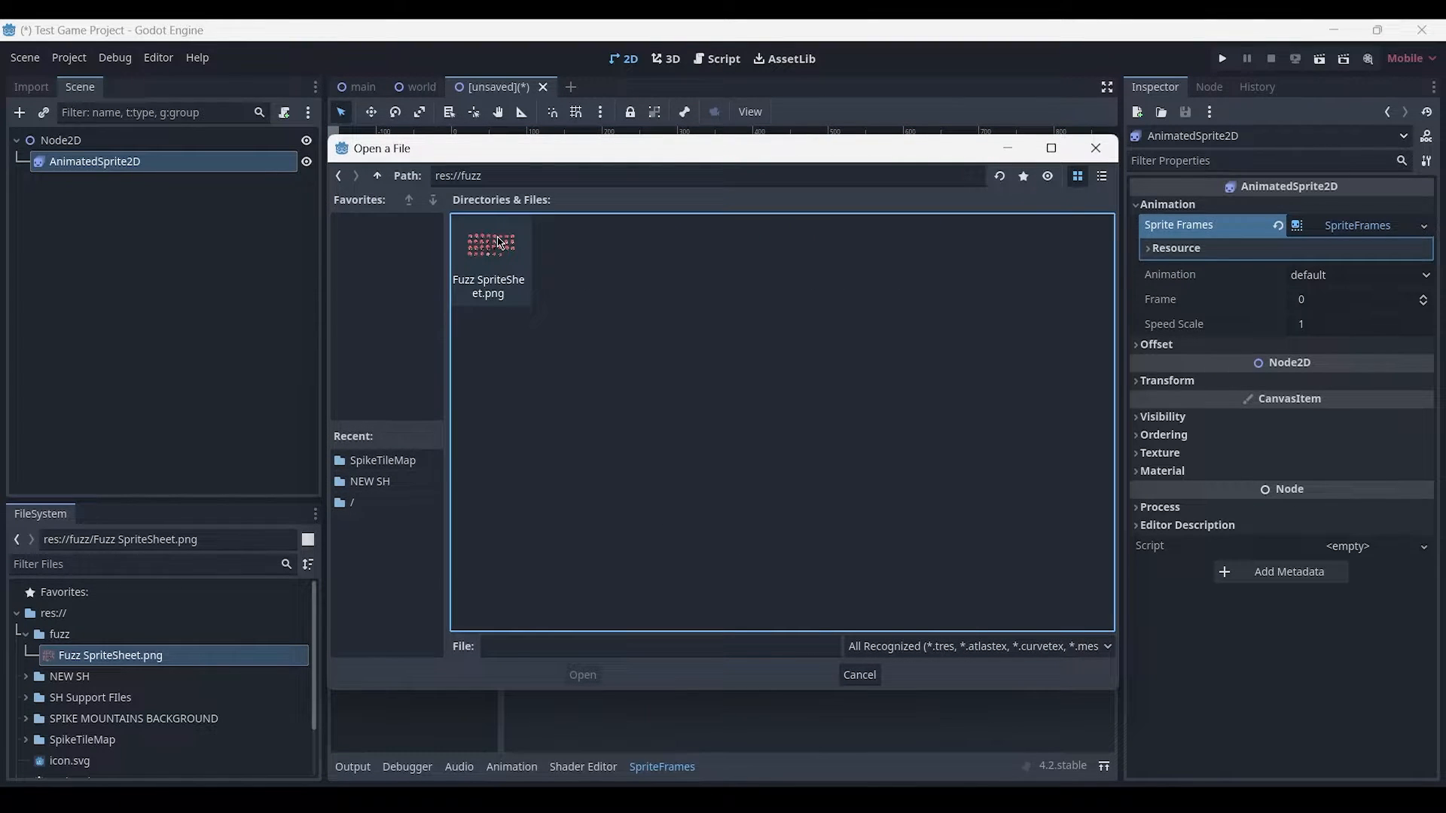
click(501, 262)
click(582, 675)
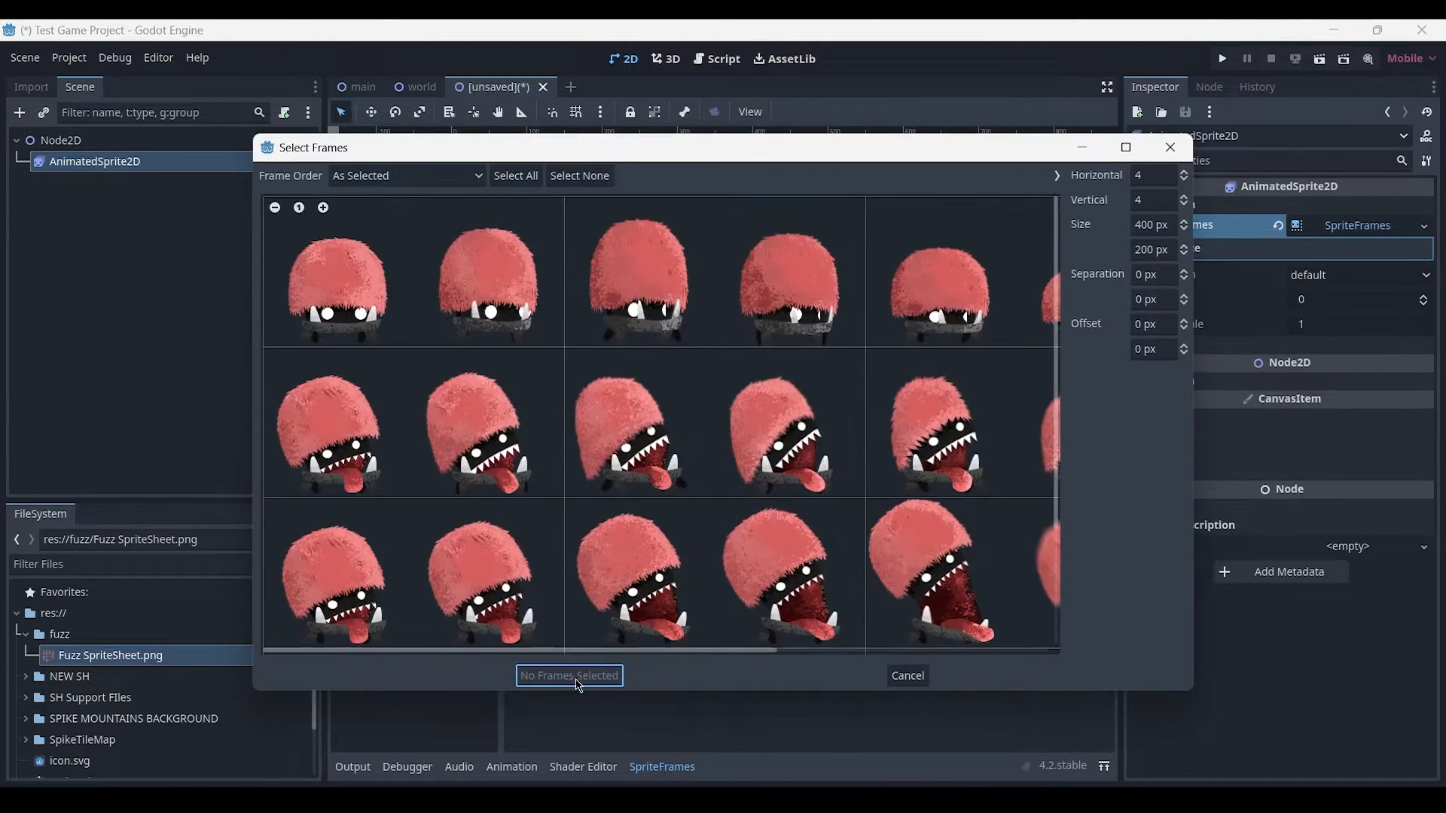
Divide the sprite sheet into 8 horizontal frames so each cell holds a single sprite.
scroll(704, 517, down, 5)
ctrl+scroll(700, 473, down, 3)
ctrl+scroll(698, 467, down, 1)
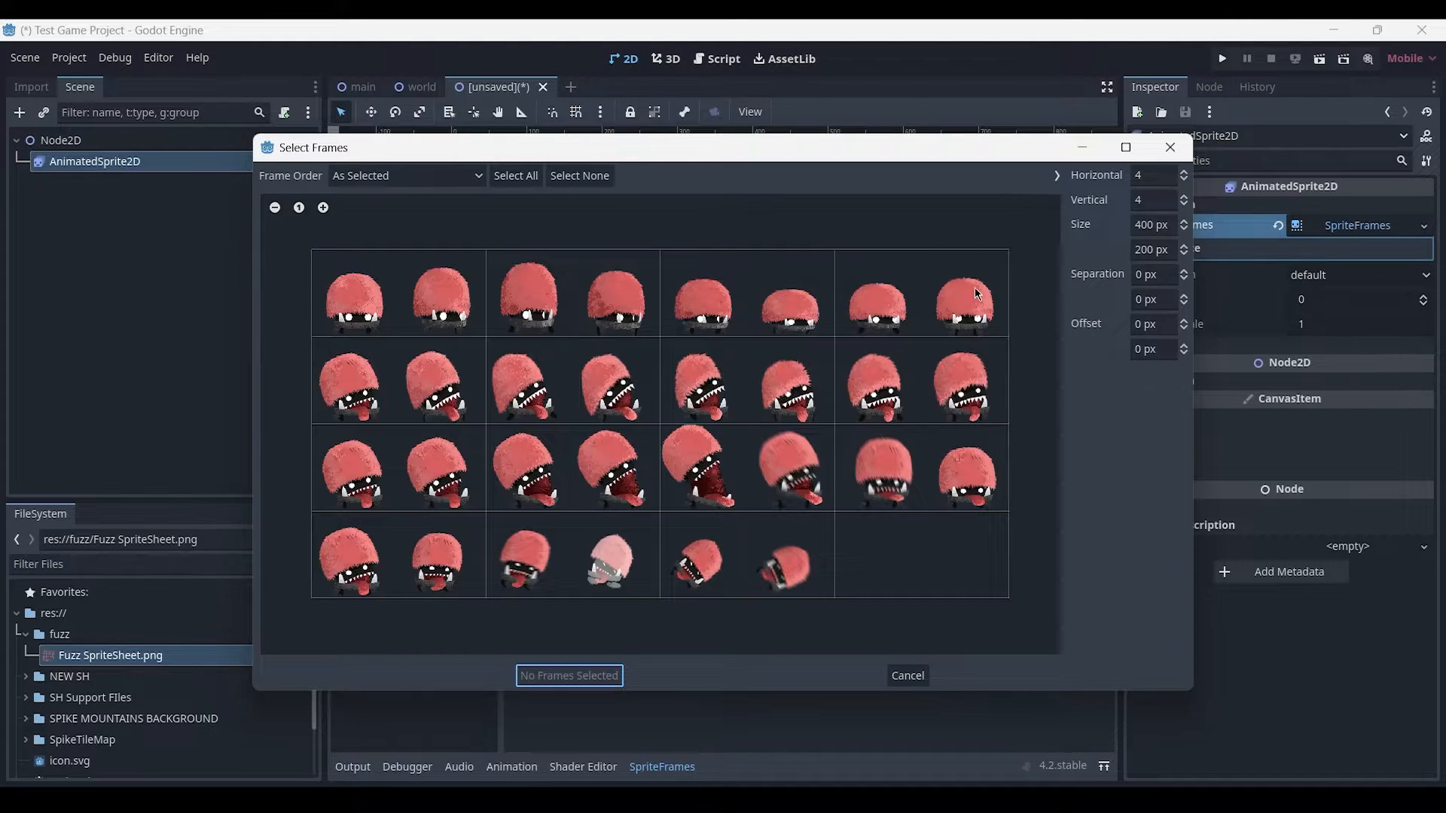
click(1146, 177)
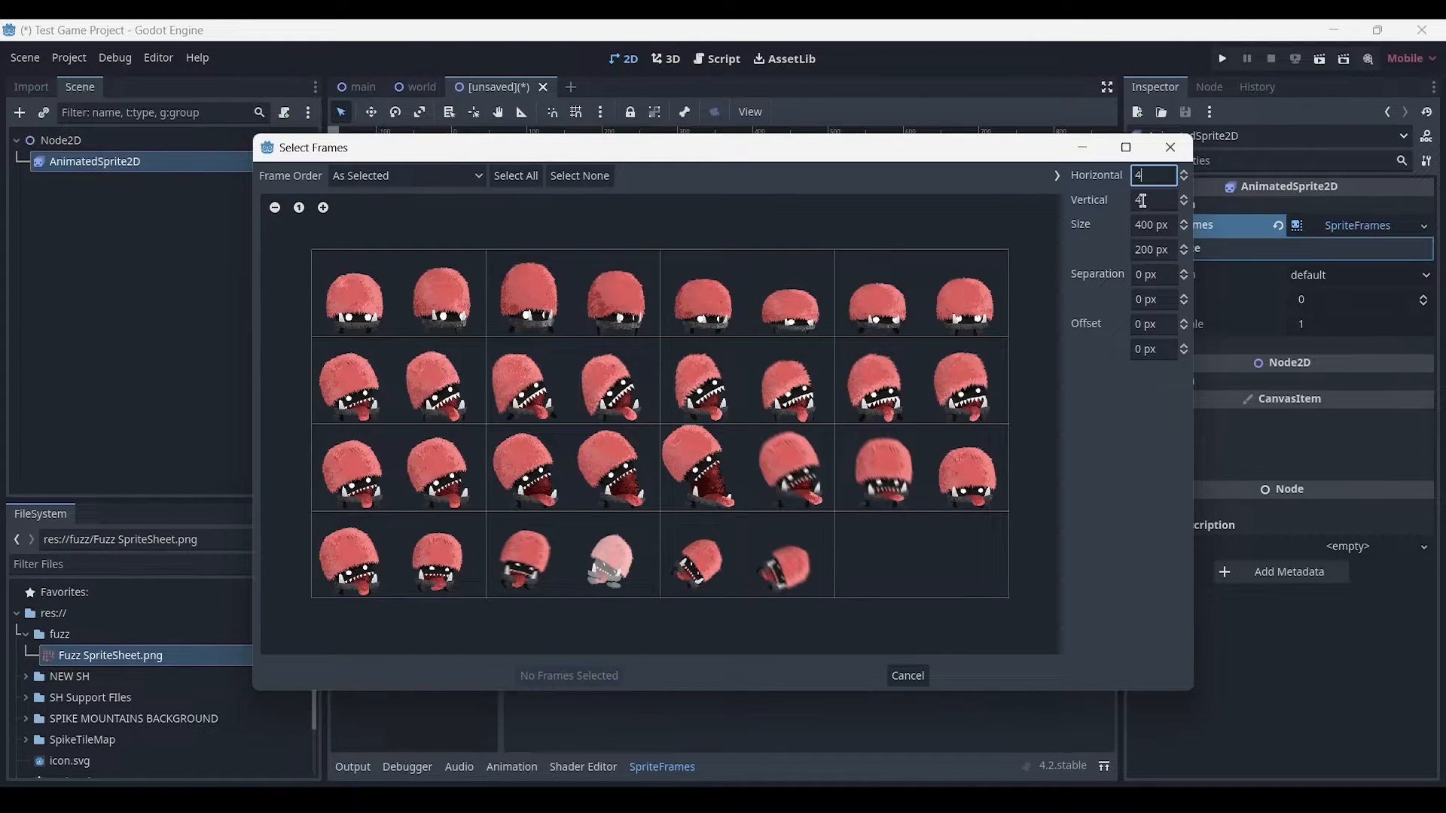
text(8)
key(Return)
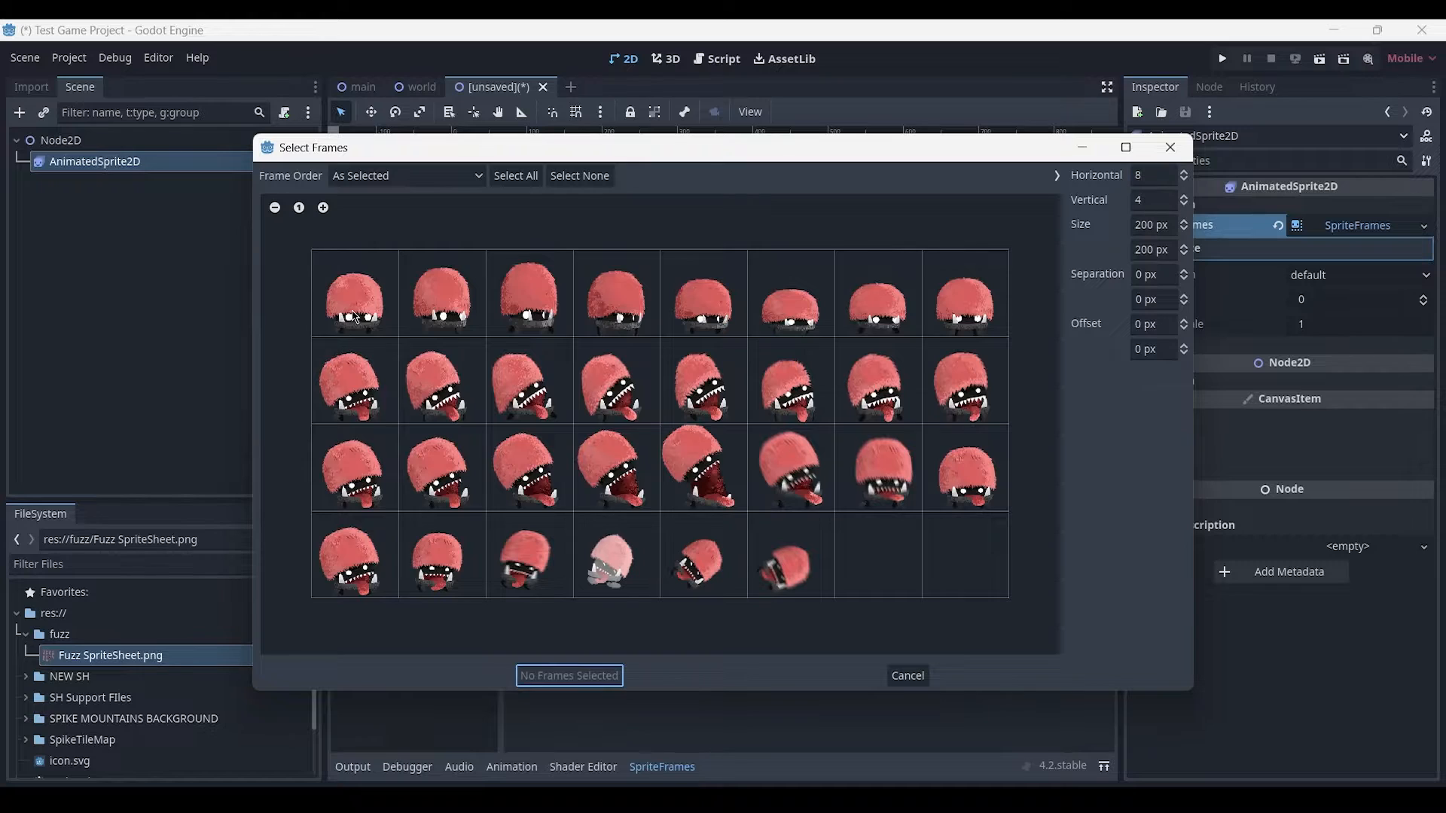
Add all eight first-row frames of the sheet to the default animation and play it in the viewport.
click(360, 313)
drag(460, 315, 601, 317)
drag(708, 317, 936, 316)
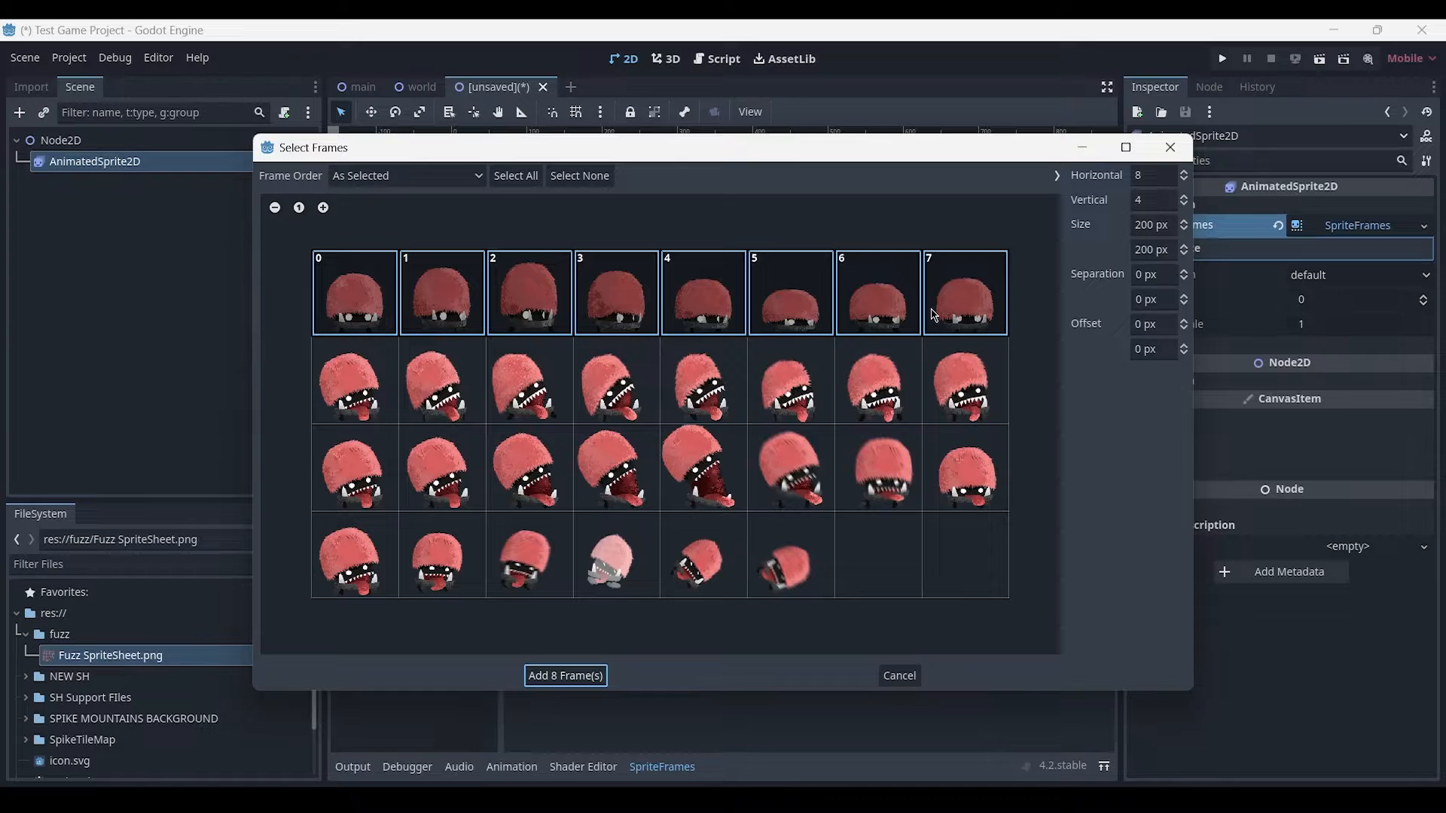
click(564, 676)
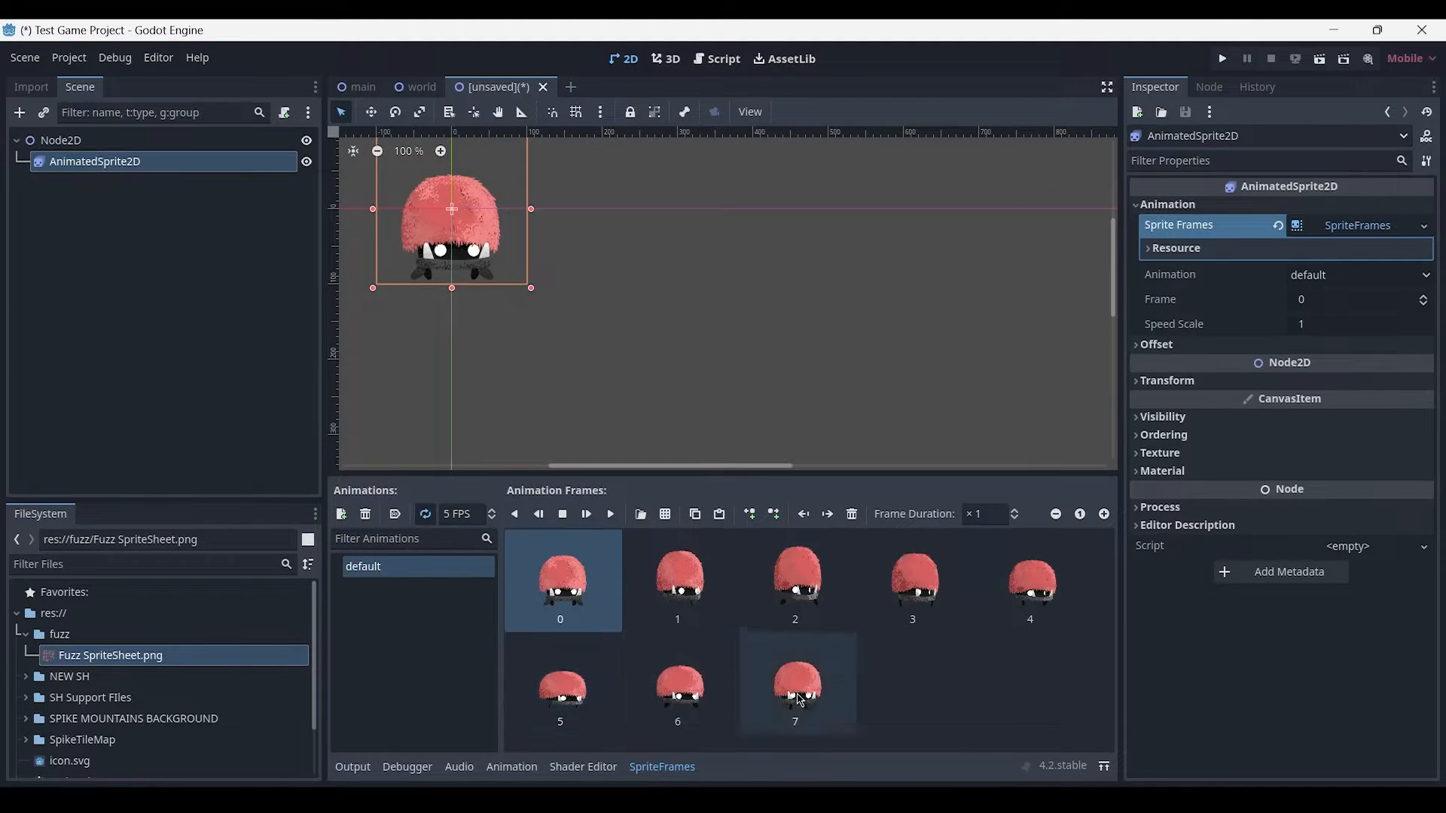
middle_drag(620, 369, 793, 380)
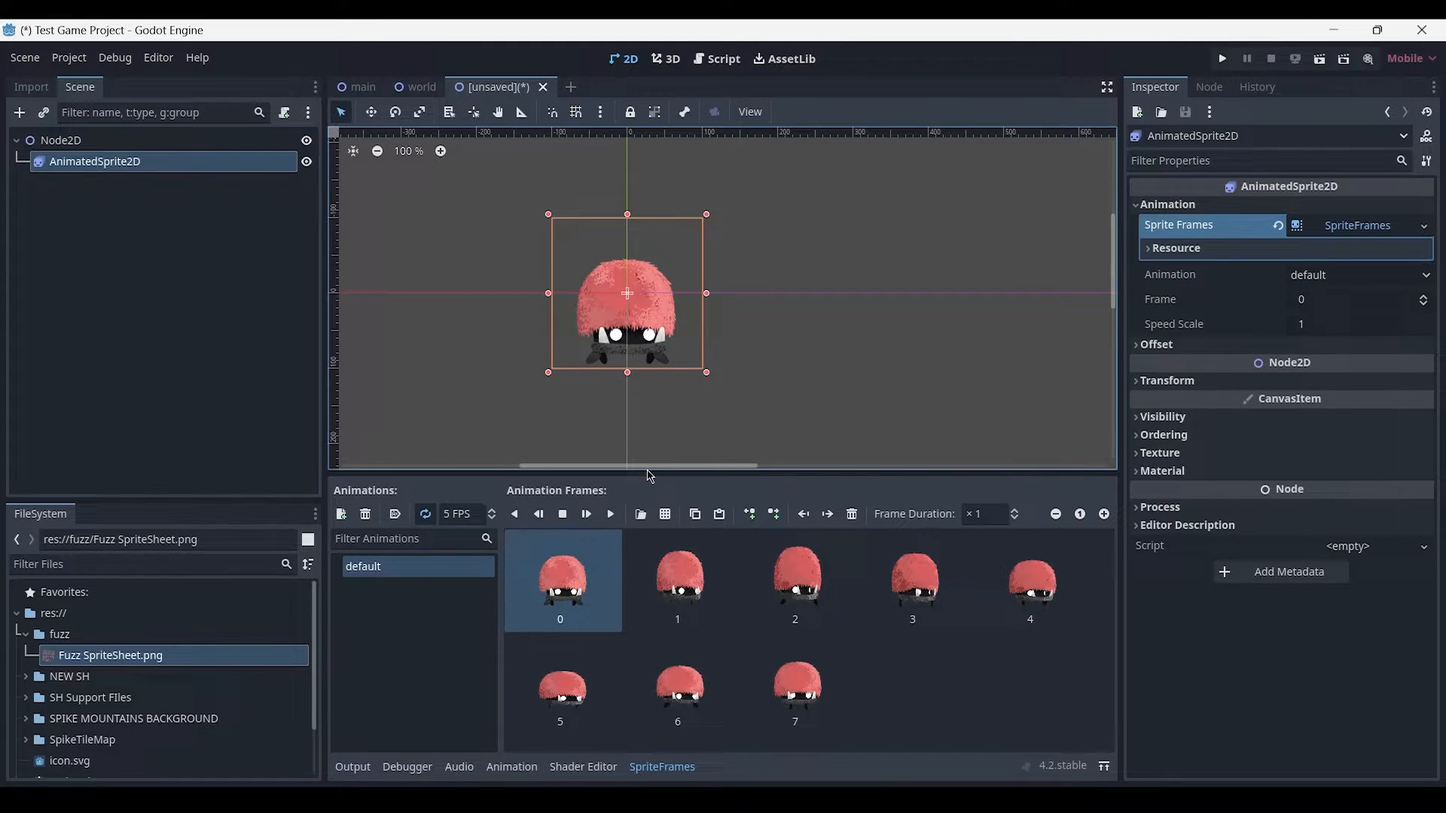
click(612, 515)
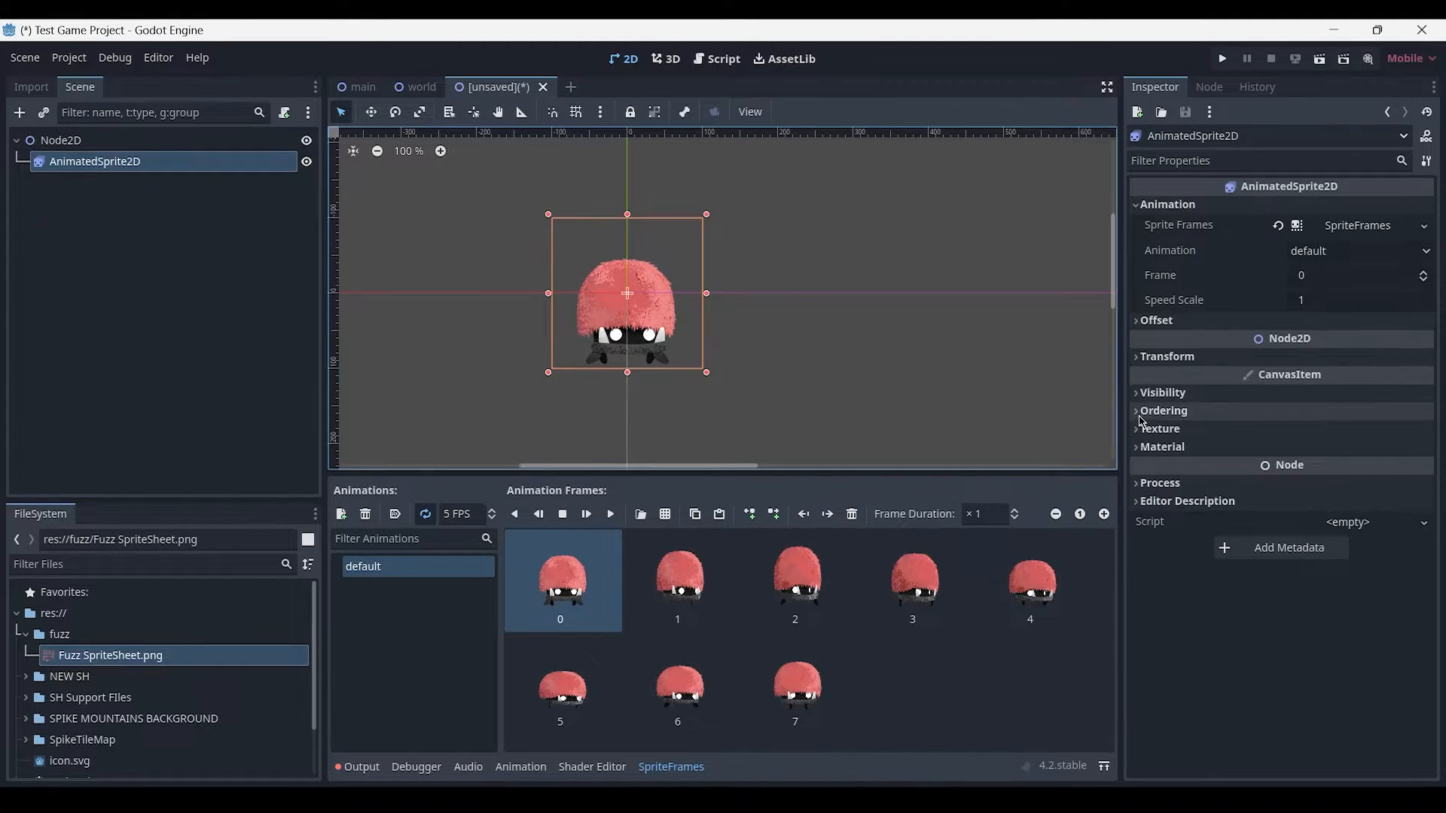
Try the Nearest texture filter on the animated sprite, inspect the sprite up close, and undo the filter change.
click(1159, 429)
click(1397, 456)
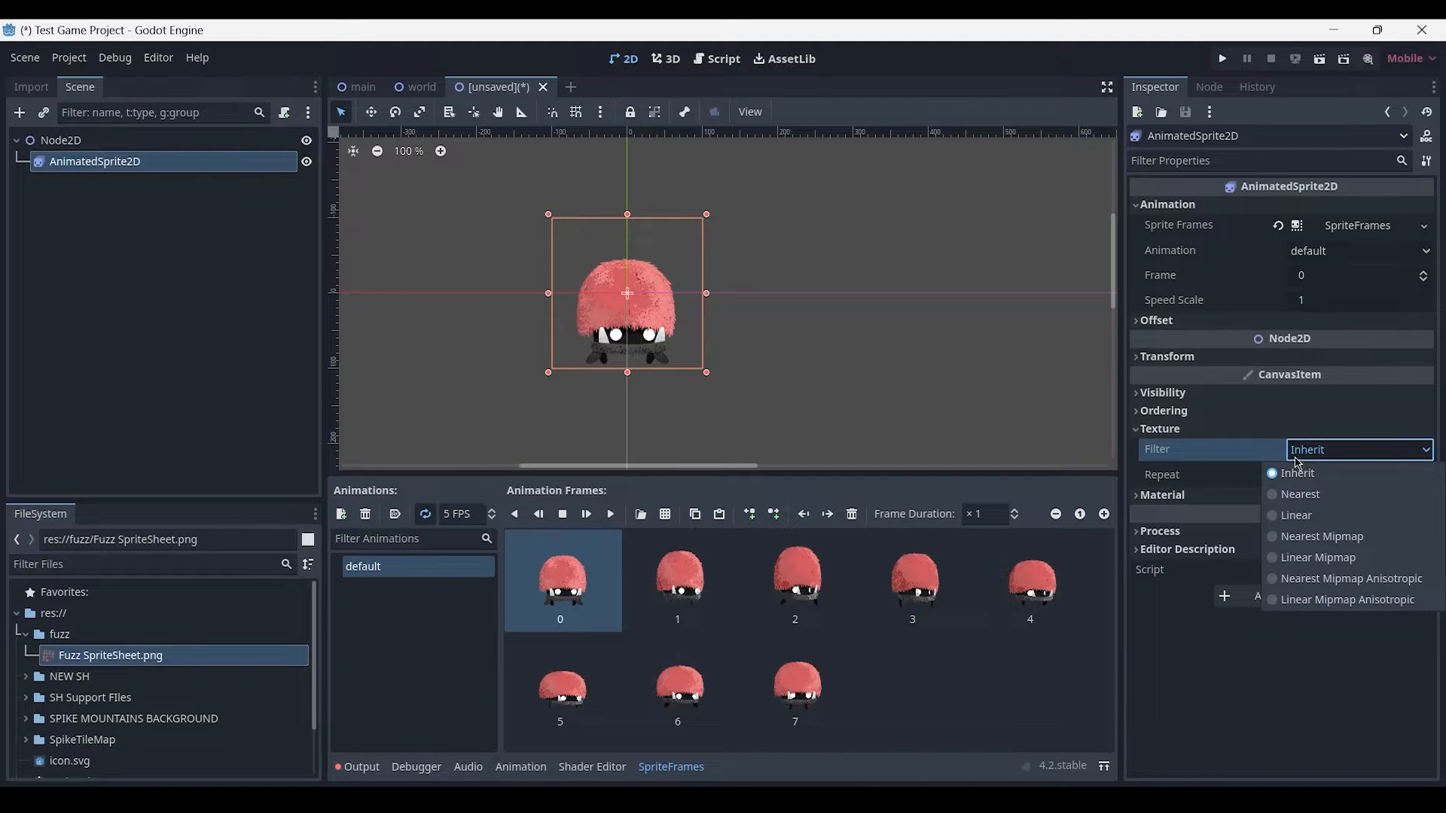
click(1296, 494)
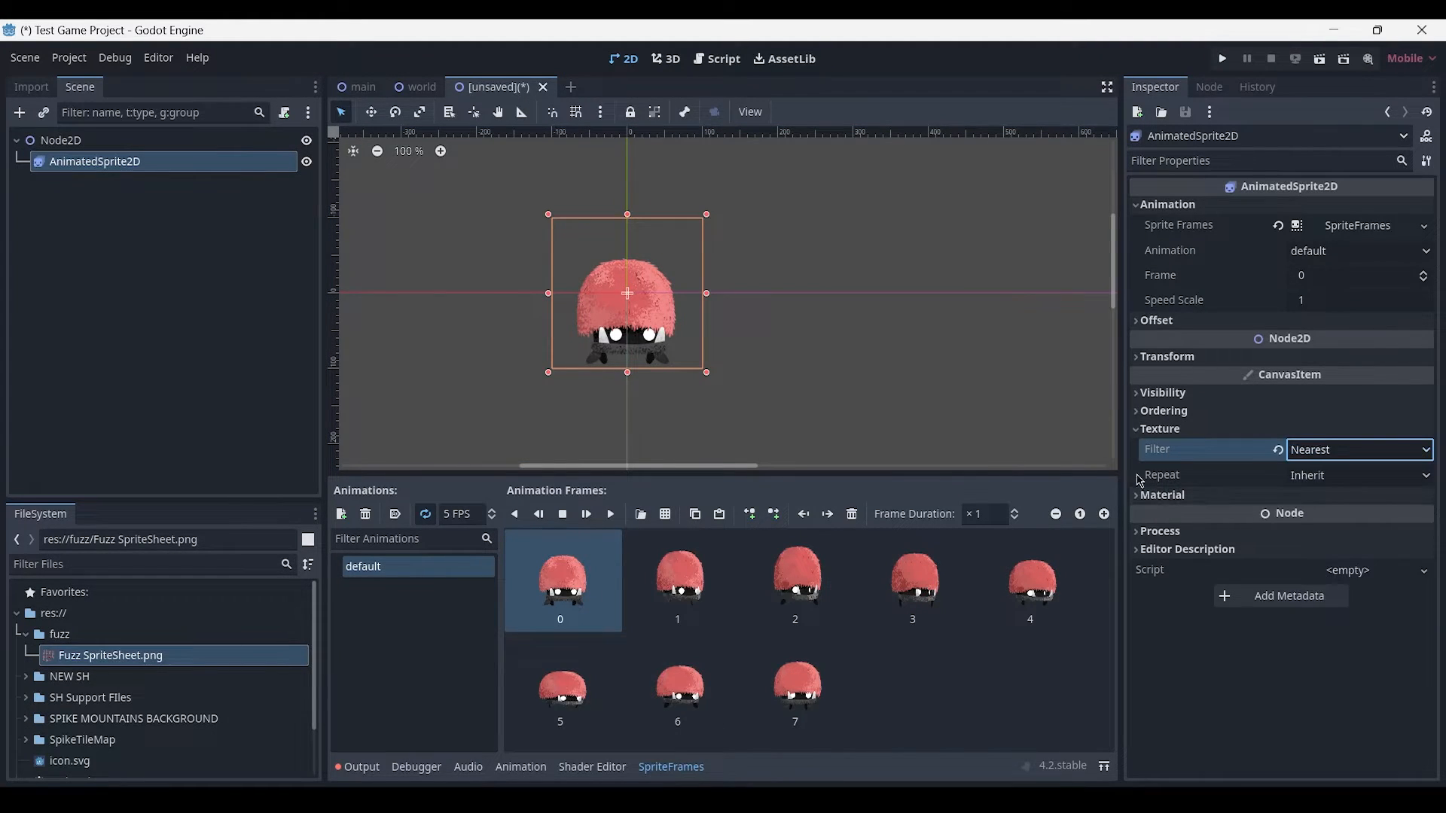
scroll(642, 235, up, 9)
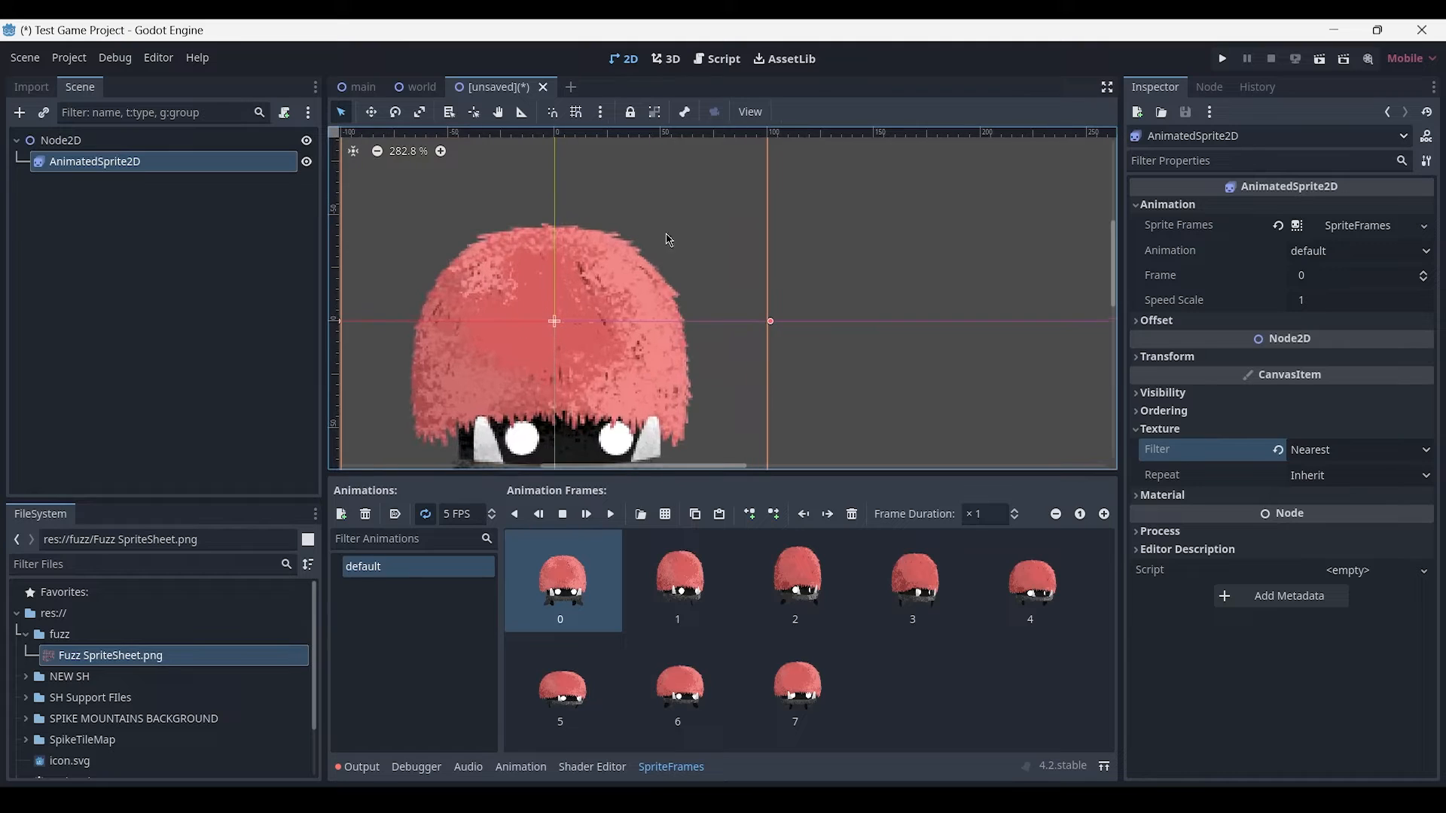
scroll(690, 328, up, 2)
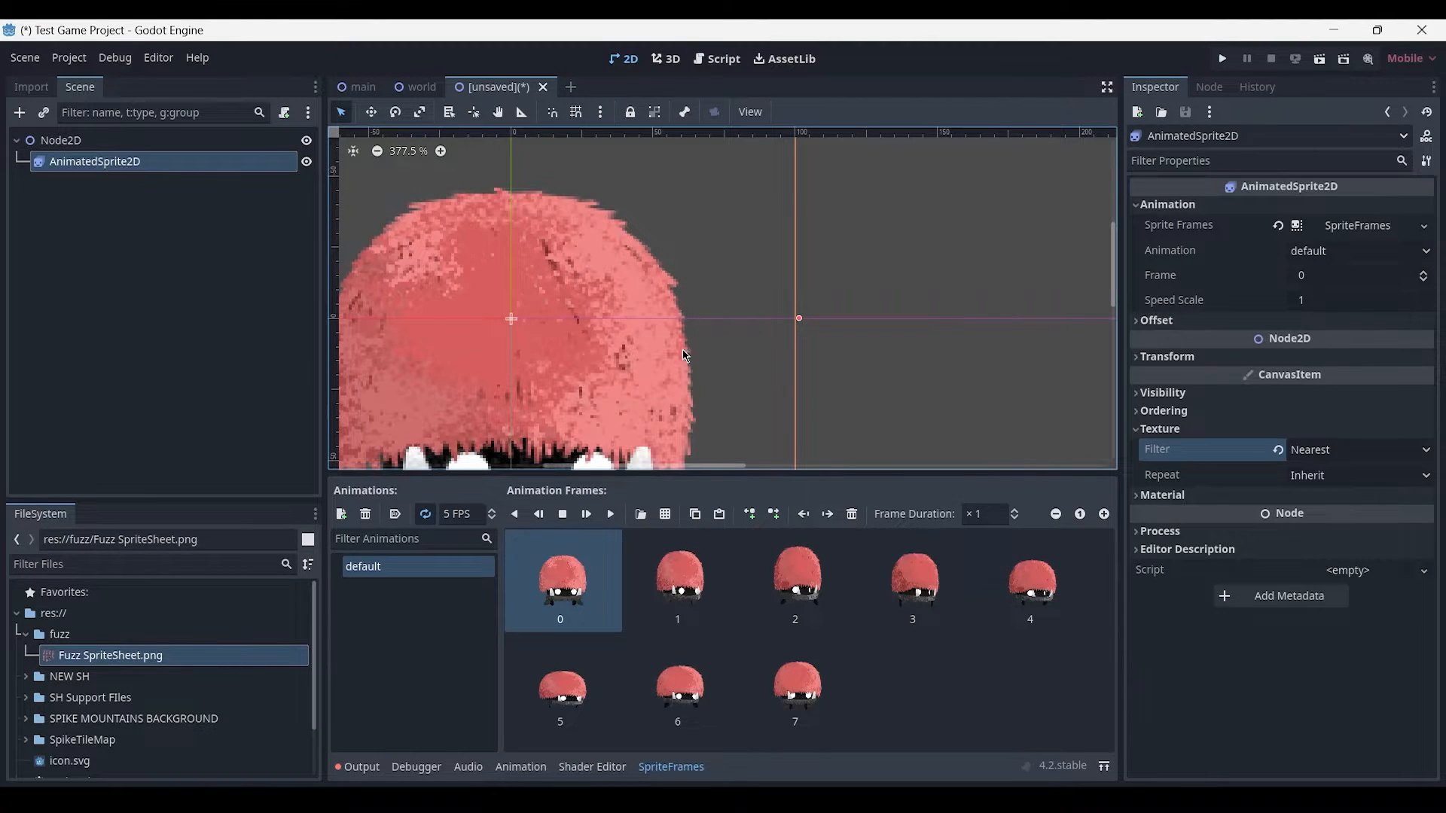
key(ctrl+z)
scroll(934, 381, down, 7)
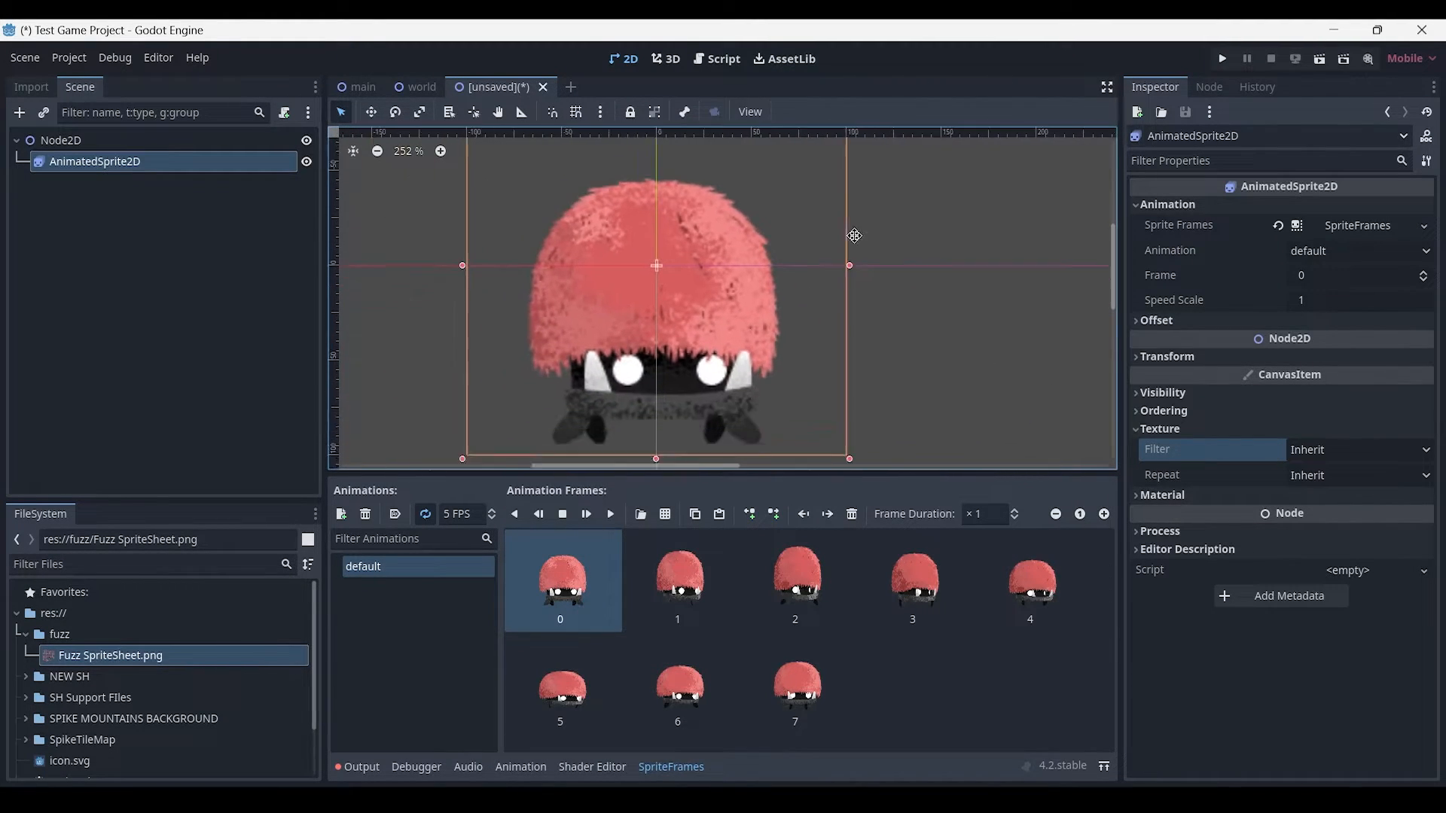
middle_drag(934, 381, 871, 372)
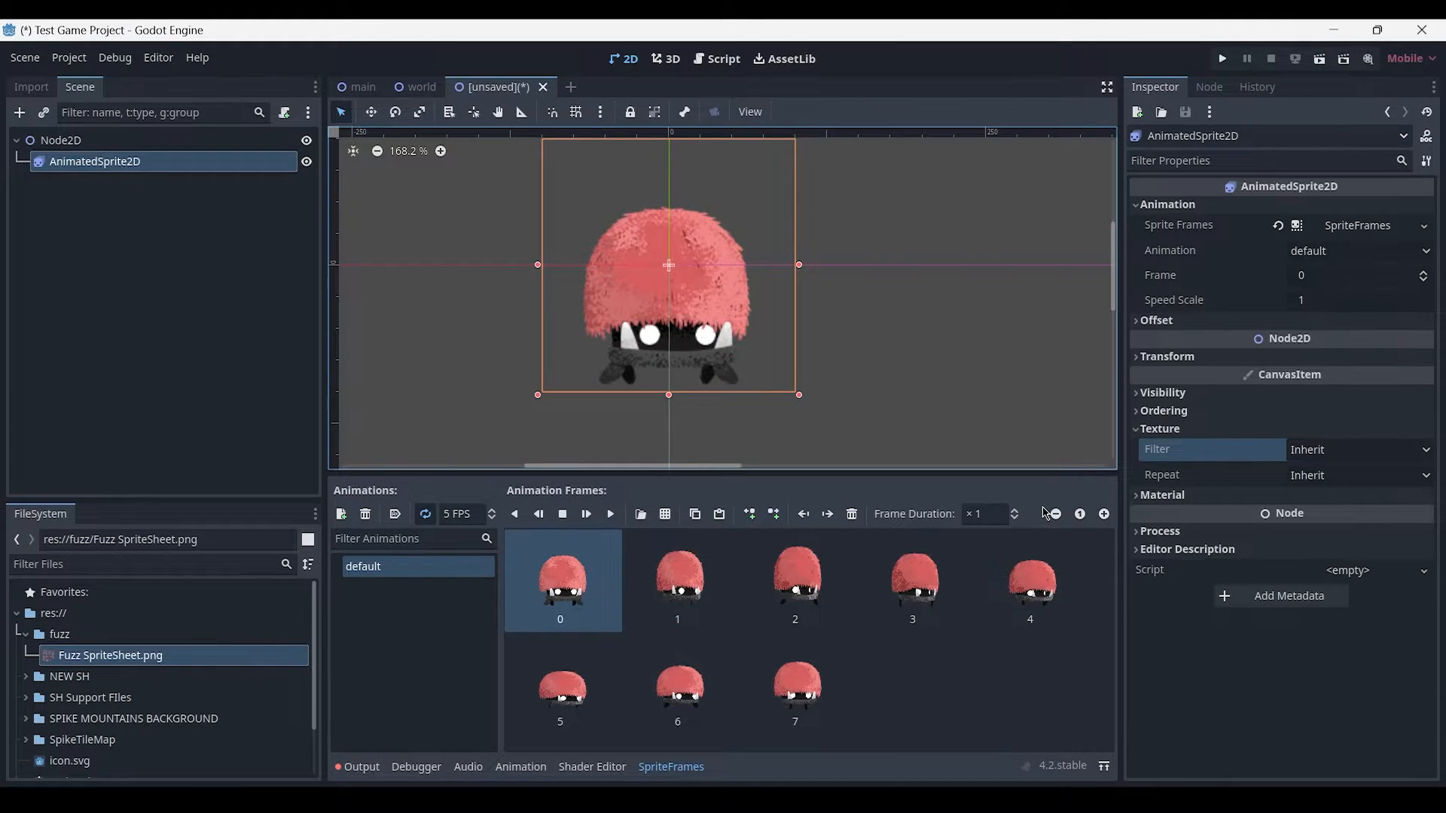
Preview the default animation at 10 FPS, and set its speed to 8 FPS.
click(454, 513)
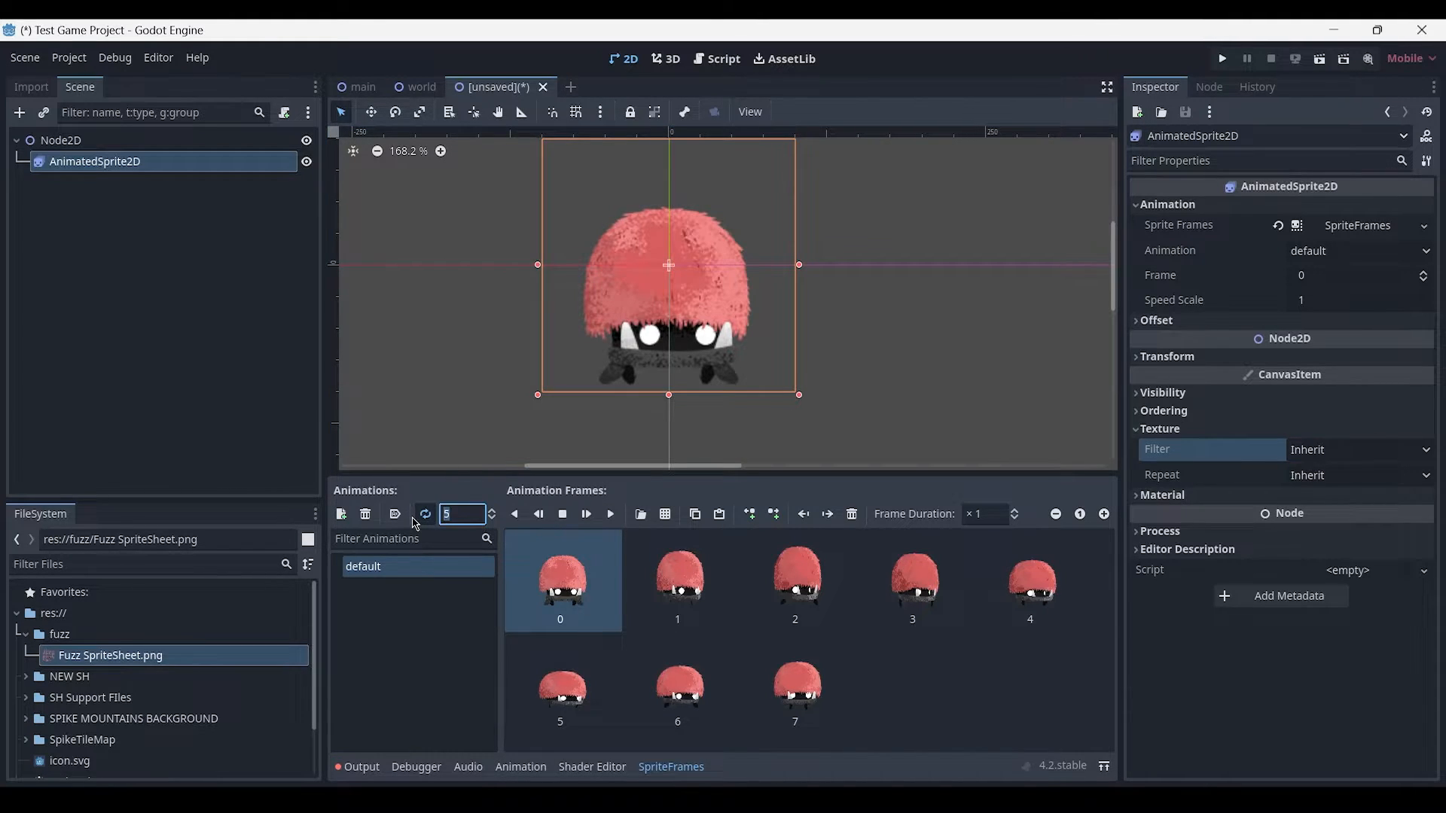
click(611, 515)
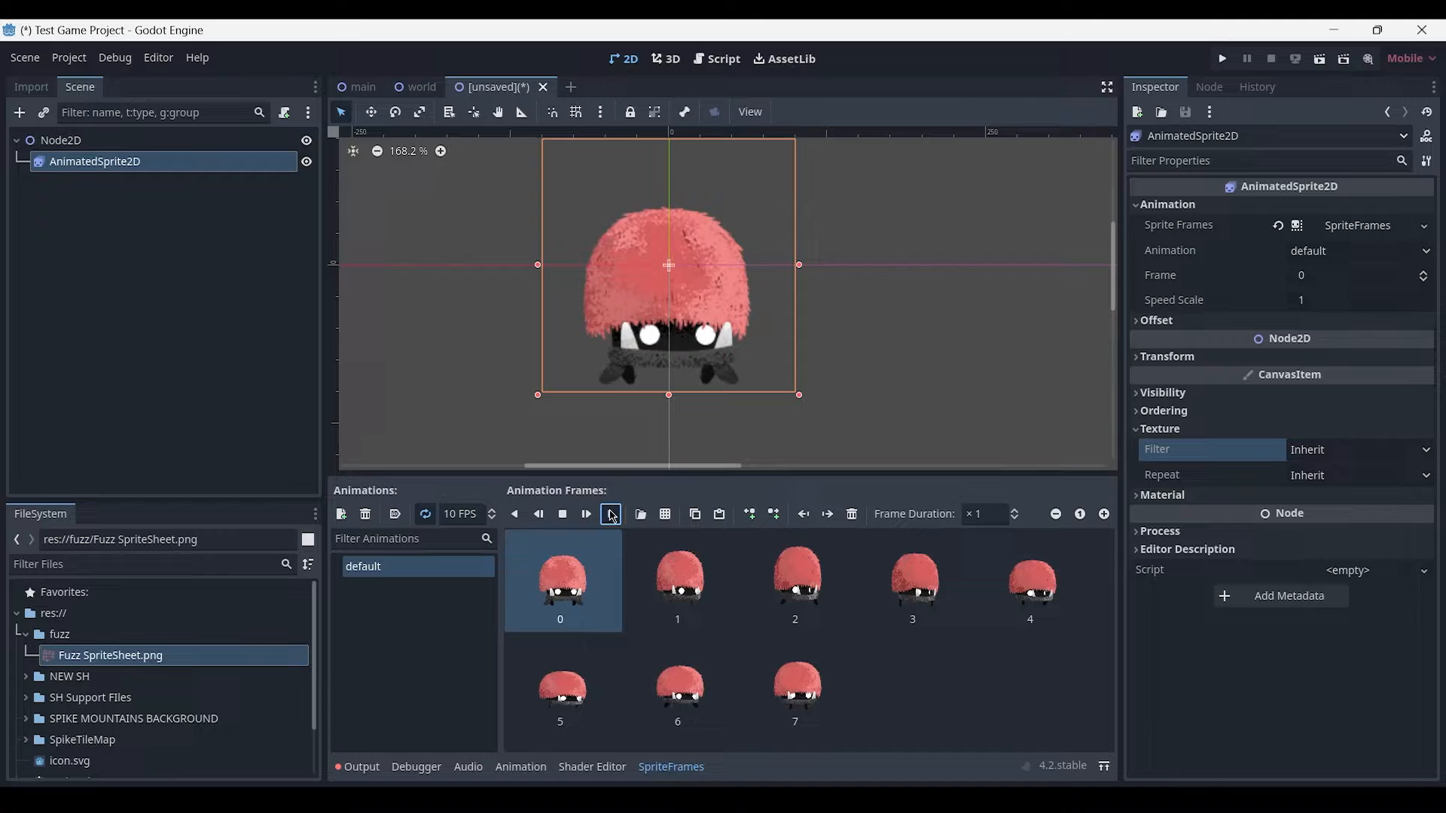
click(565, 516)
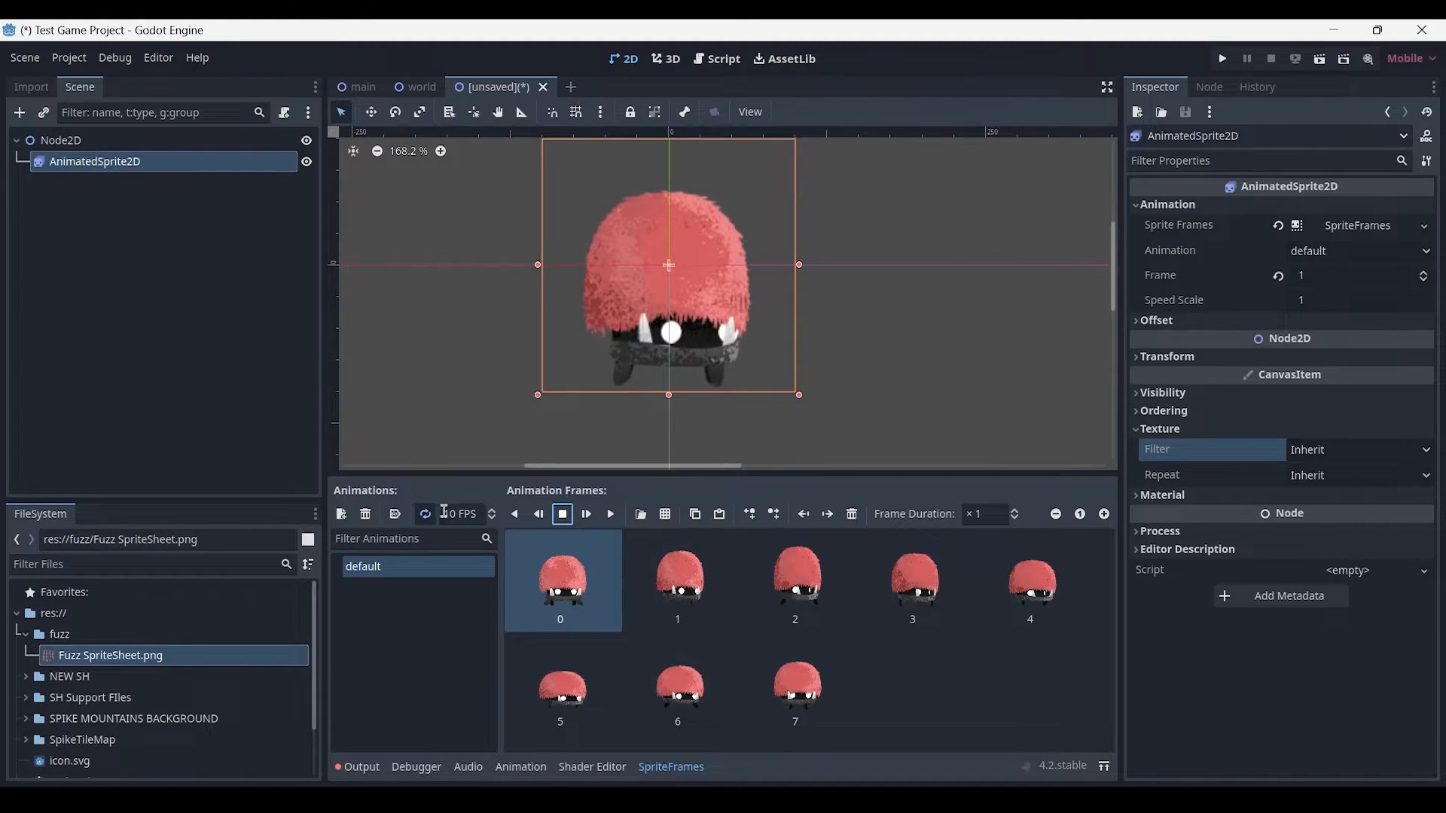
click(457, 511)
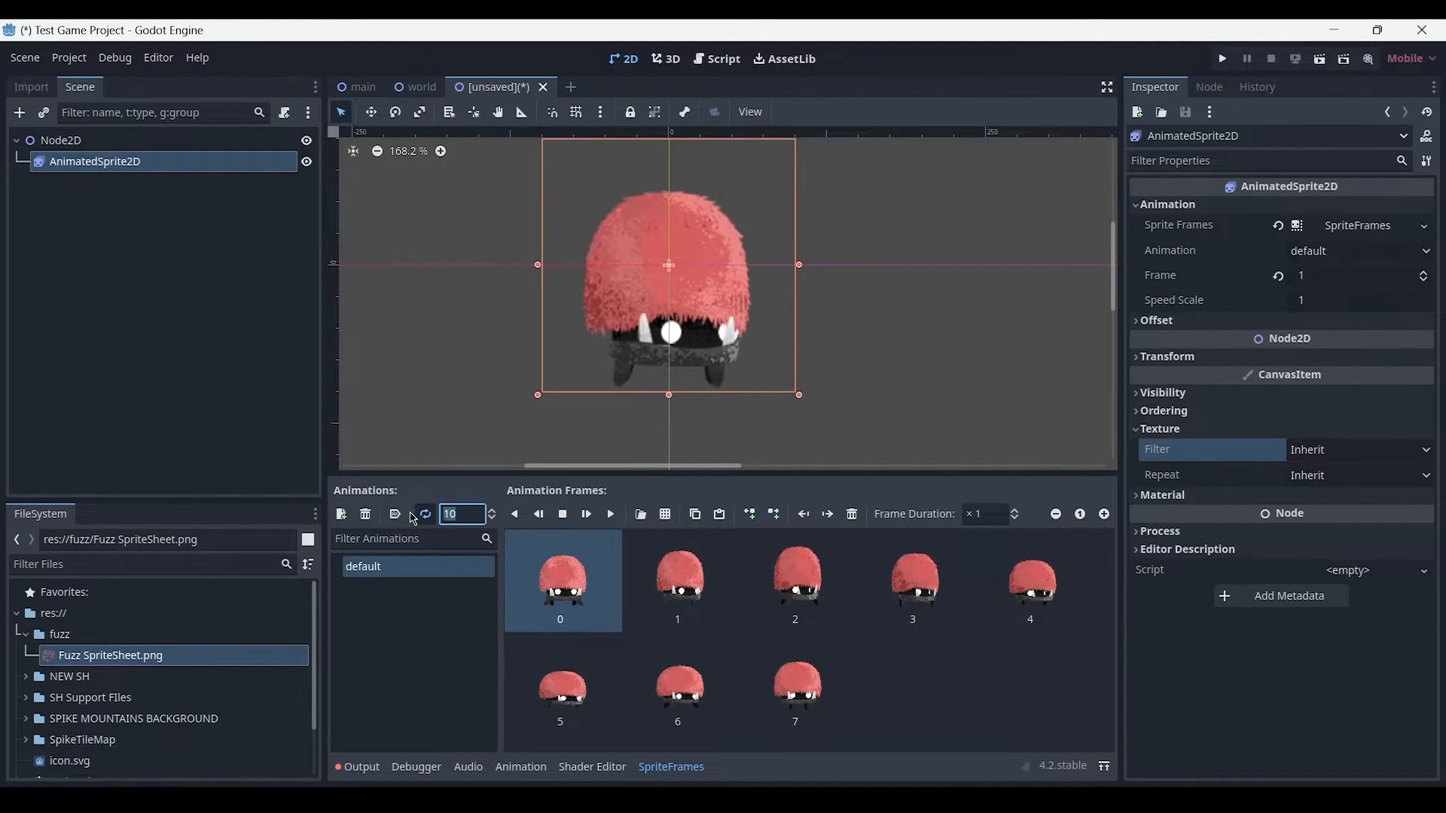
click(951, 673)
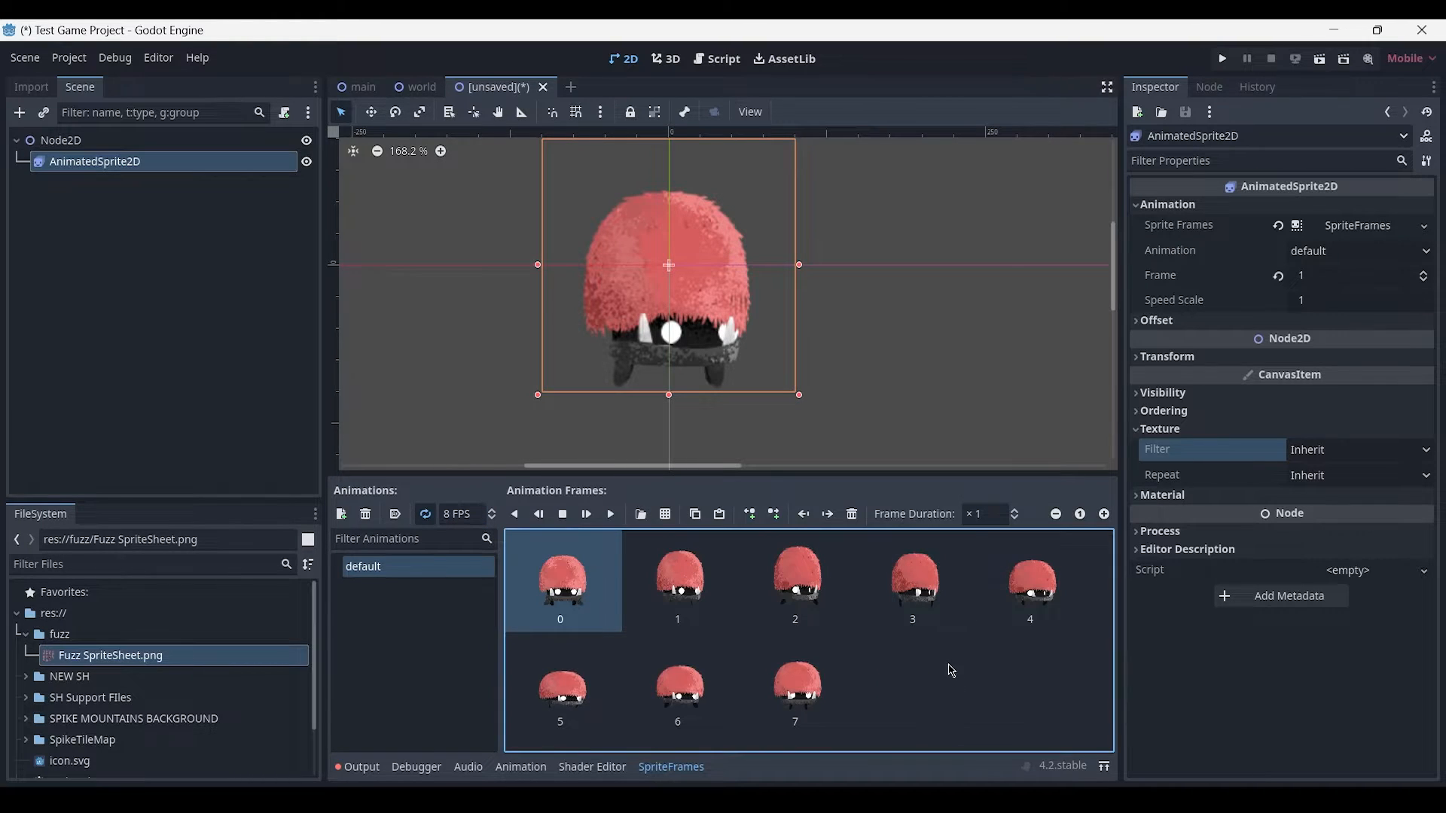
Set the duration of frame 2 in the default animation to 2 and preview the playback.
click(697, 576)
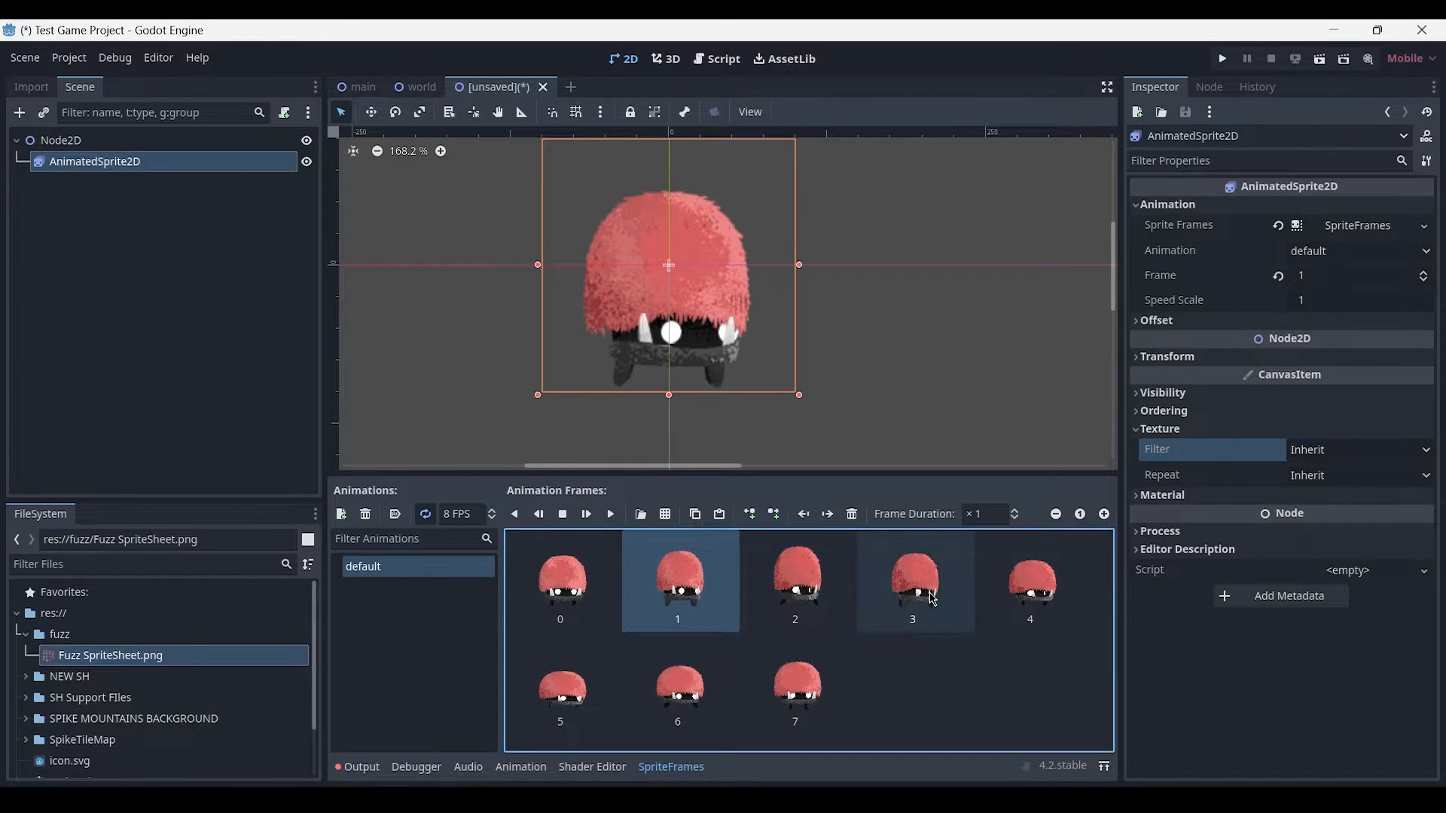
click(835, 588)
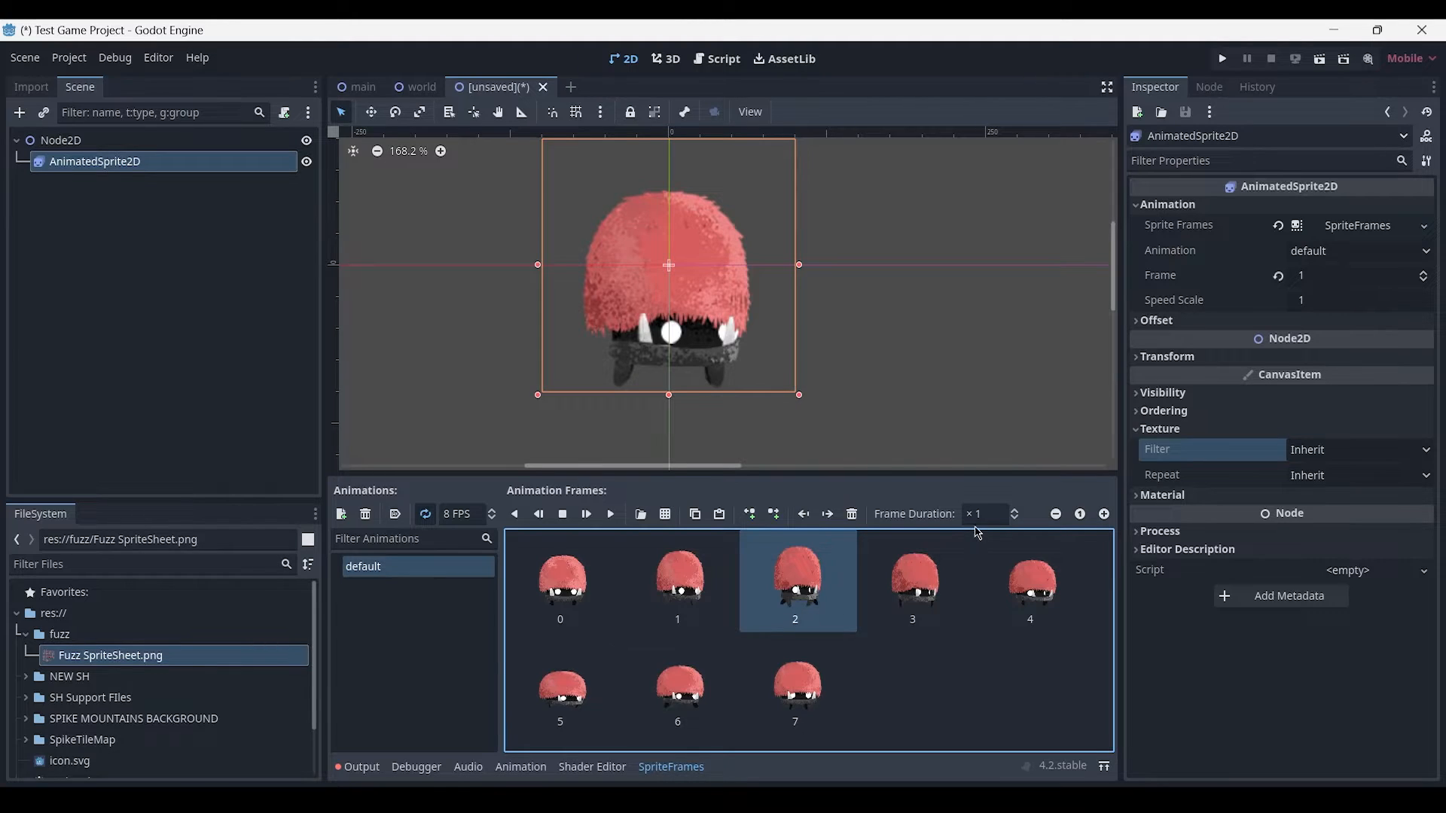
click(1008, 512)
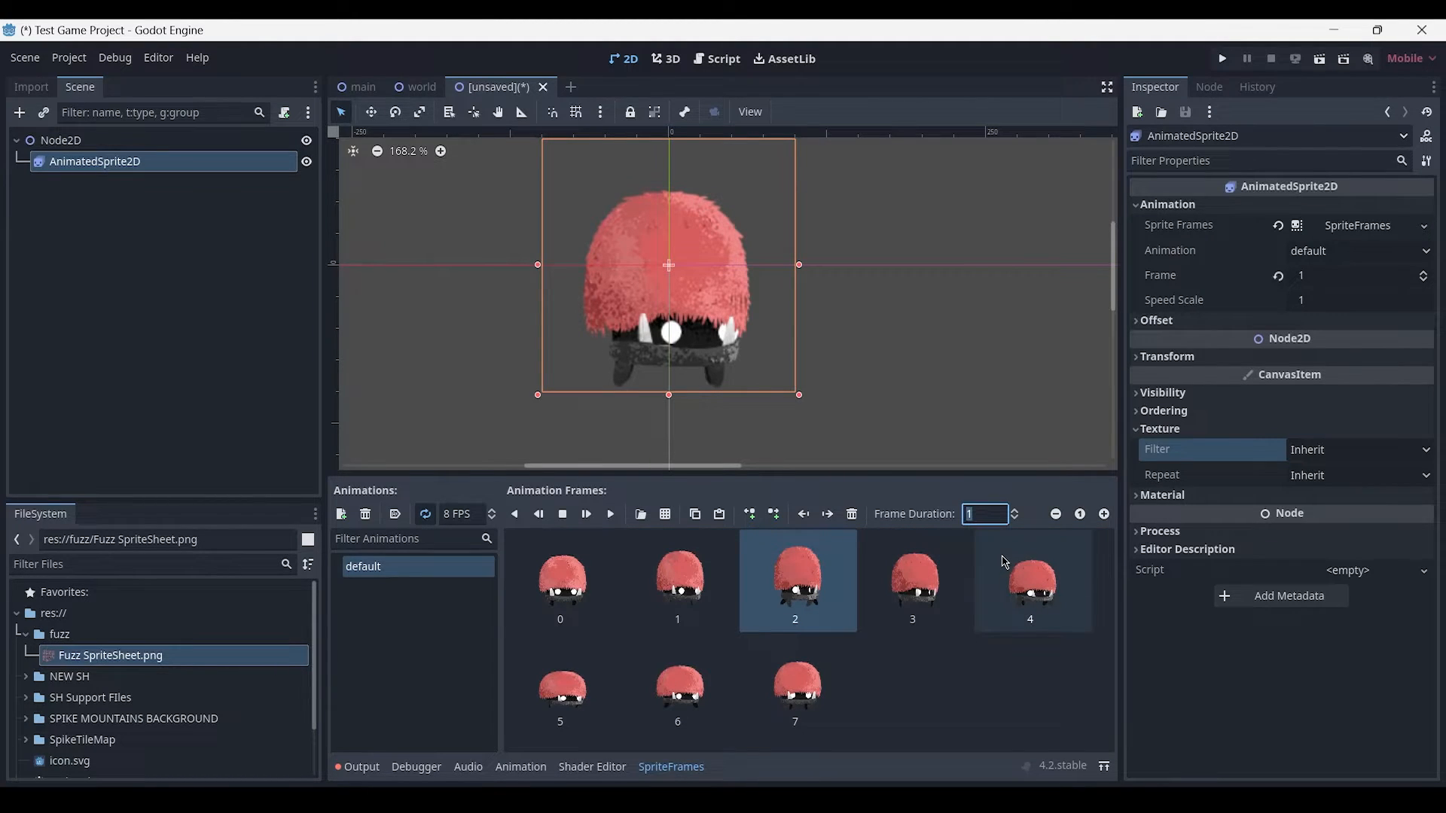
text(2)
key(Return)
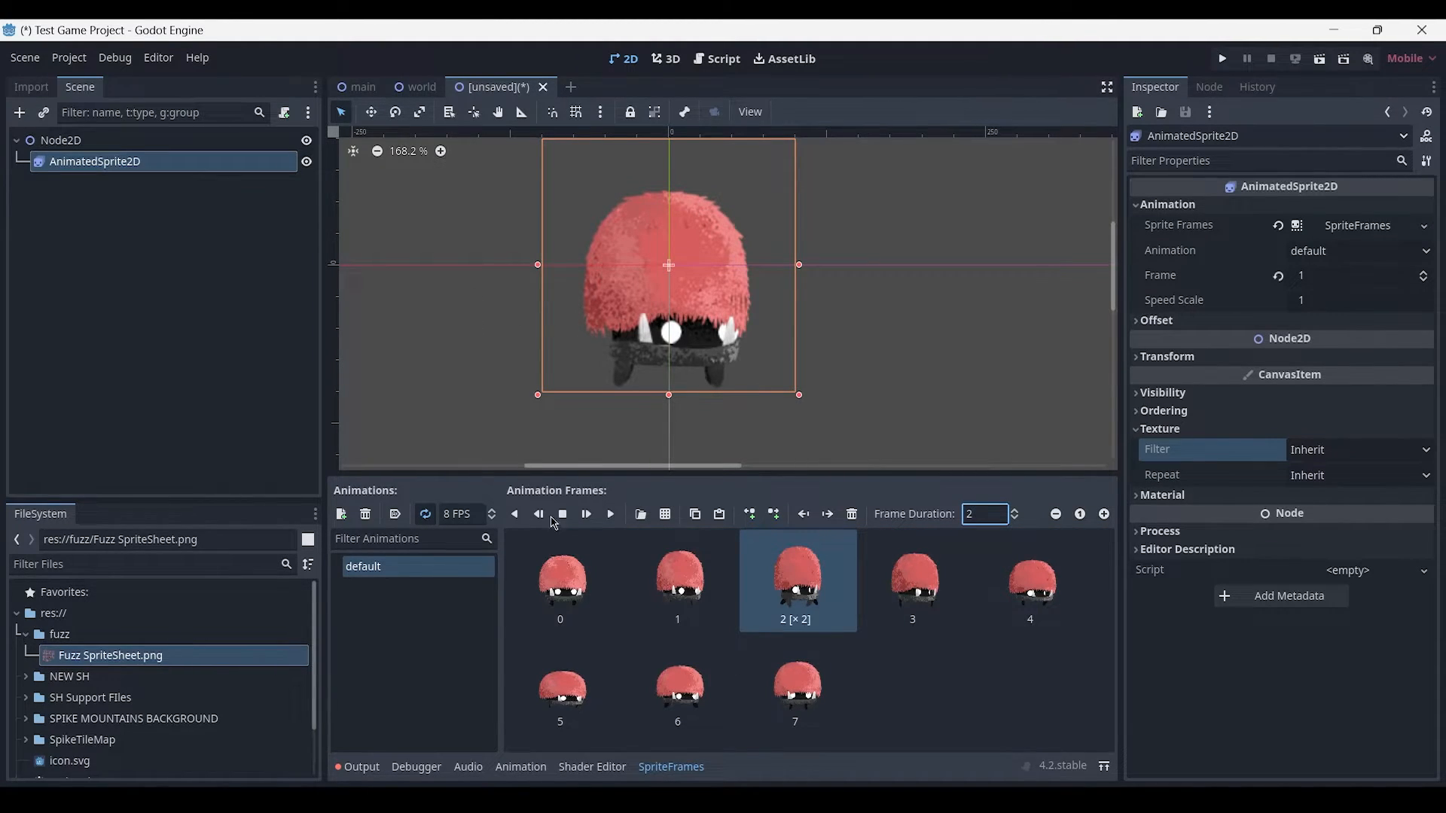
click(612, 516)
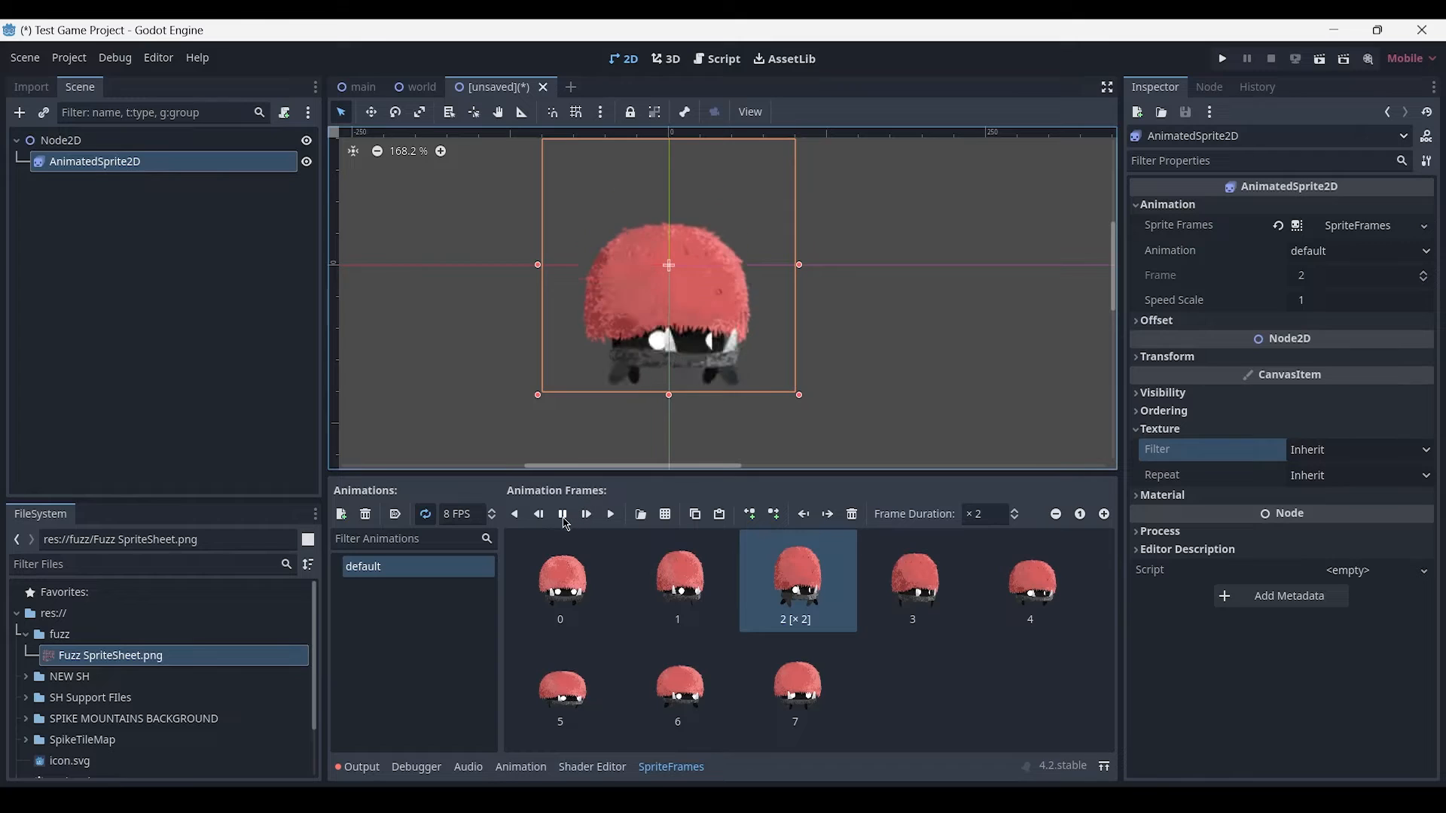
click(565, 518)
Add a new animation named "angry walk" to the SpriteFrames resource.
click(398, 631)
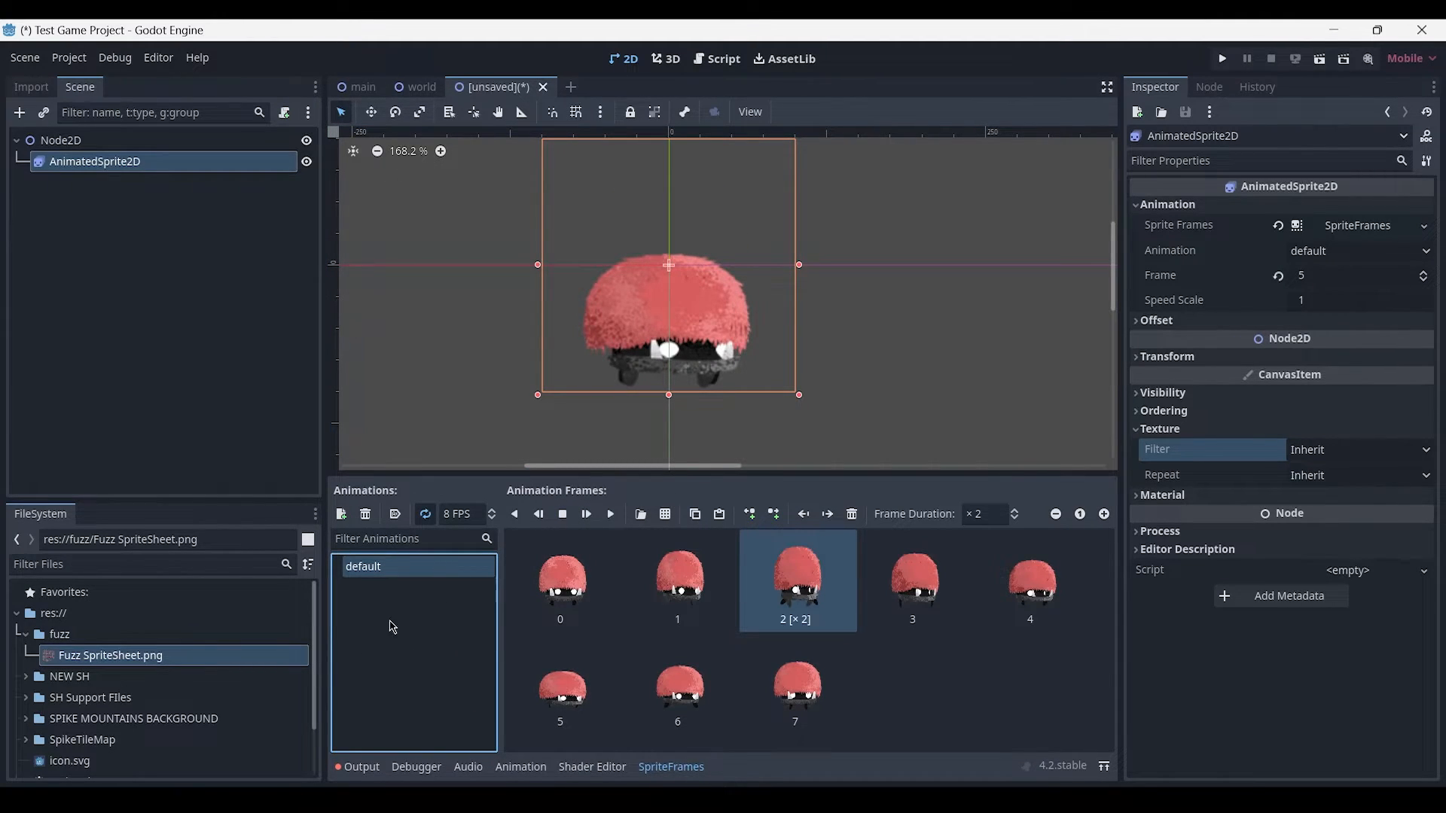
middle_drag(445, 462, 490, 478)
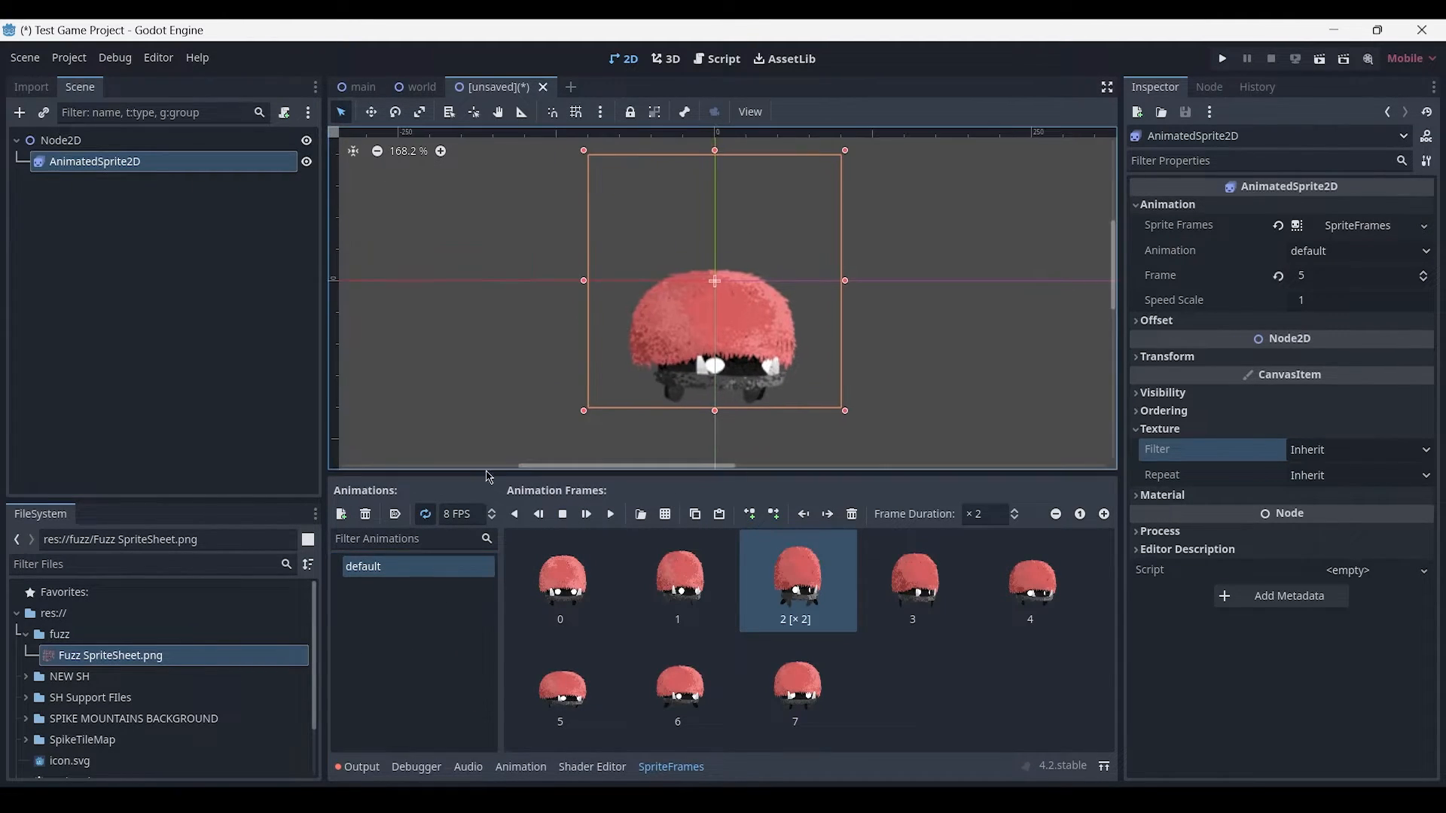
click(341, 515)
double_click(384, 587)
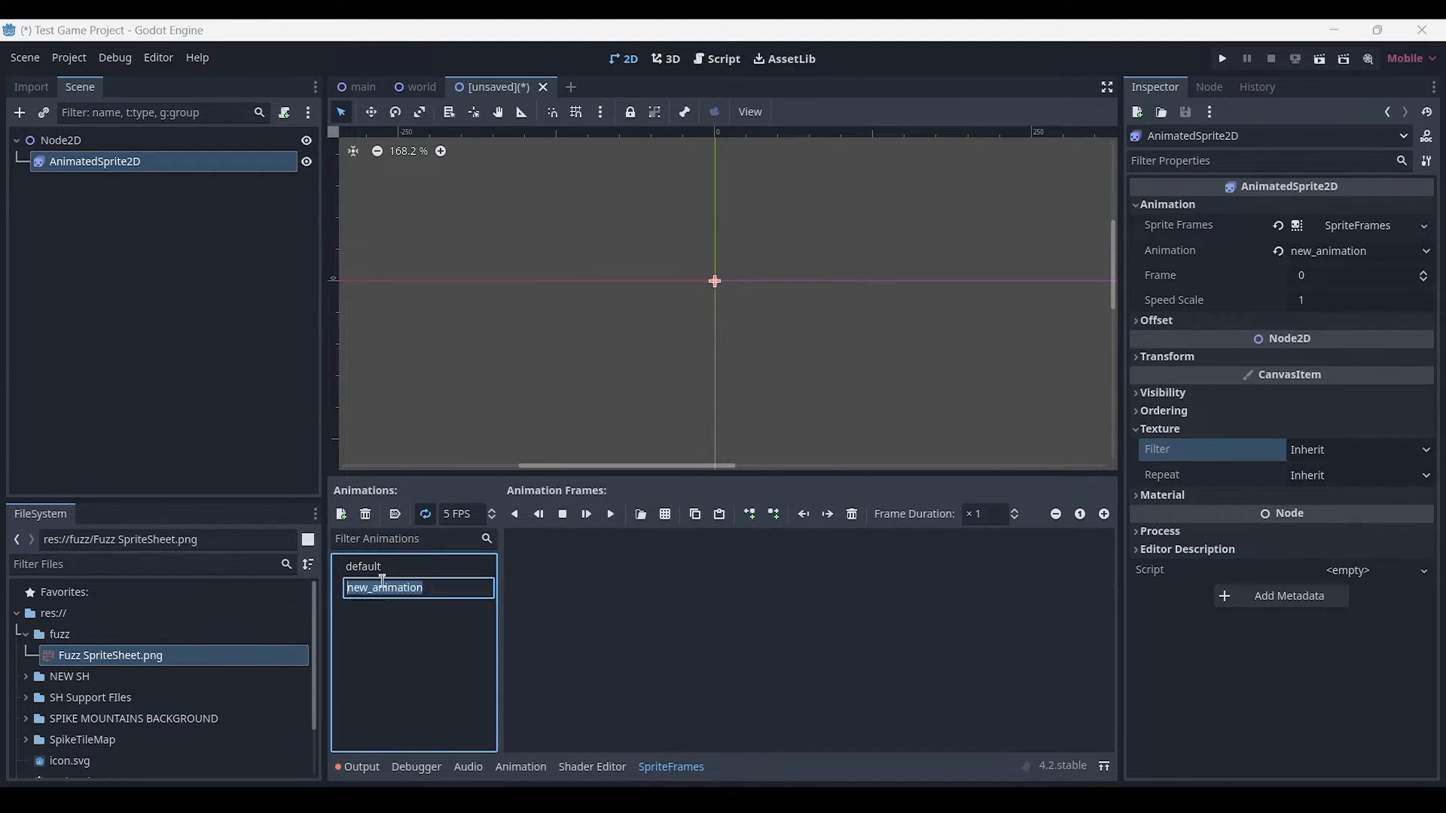
text(angry walk)
key(Return)
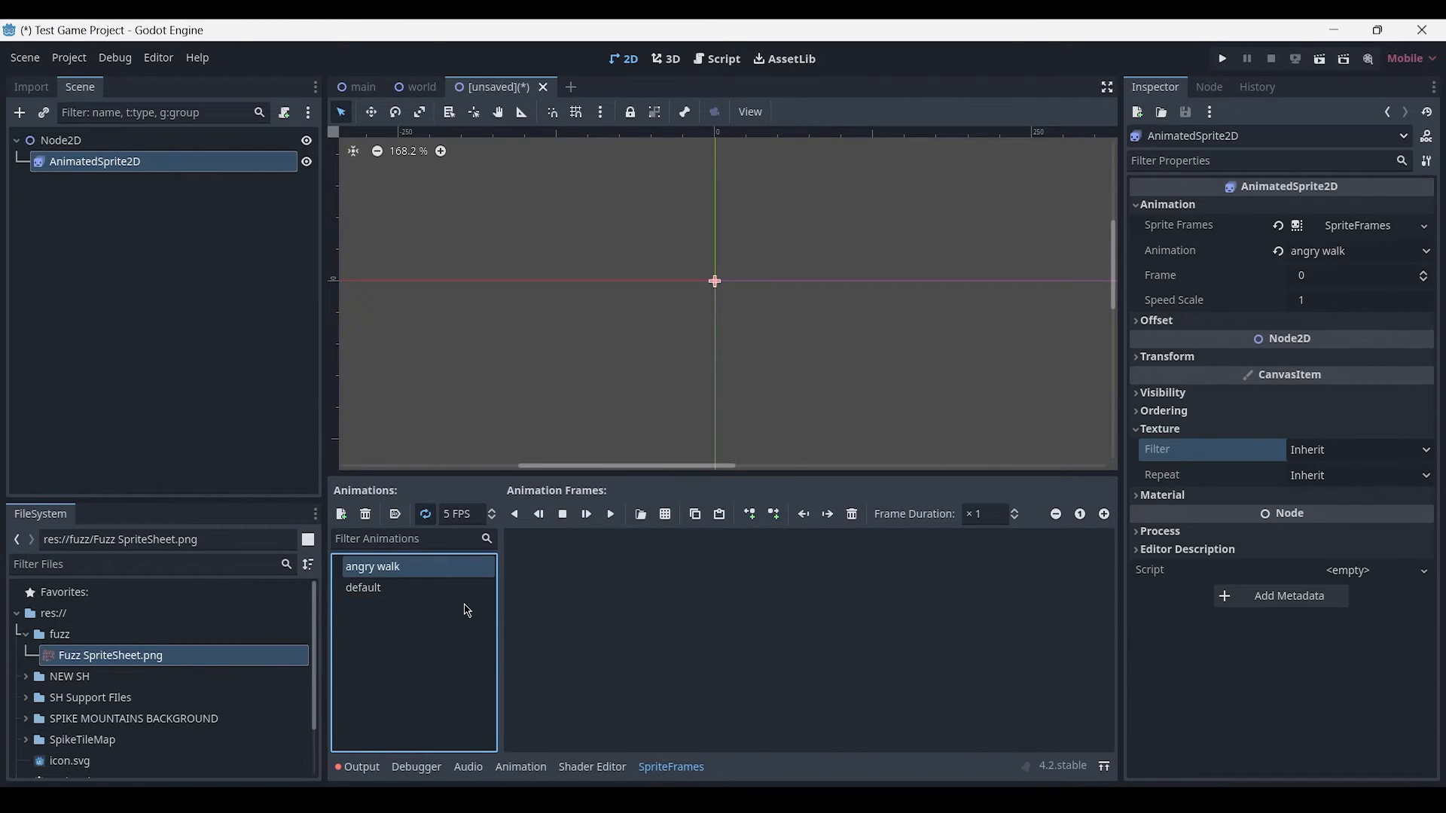
Rename the default animation to "walk".
click(405, 591)
click(377, 588)
text(walk)
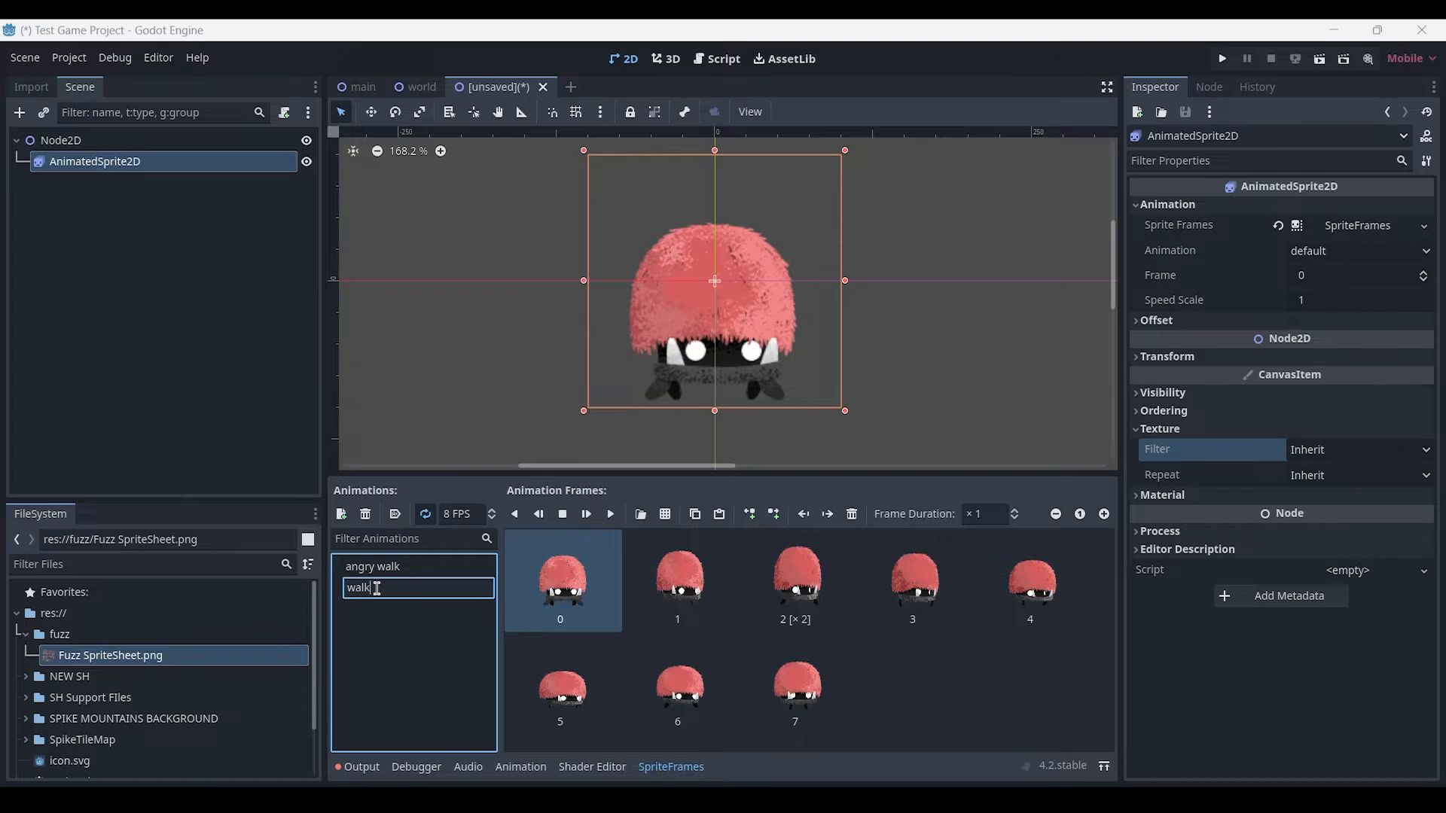
key(Return)
Open Fuzz SpriteSheet.png as the frame source for the angry walk animation and split it into 8 horizontal frames.
click(394, 570)
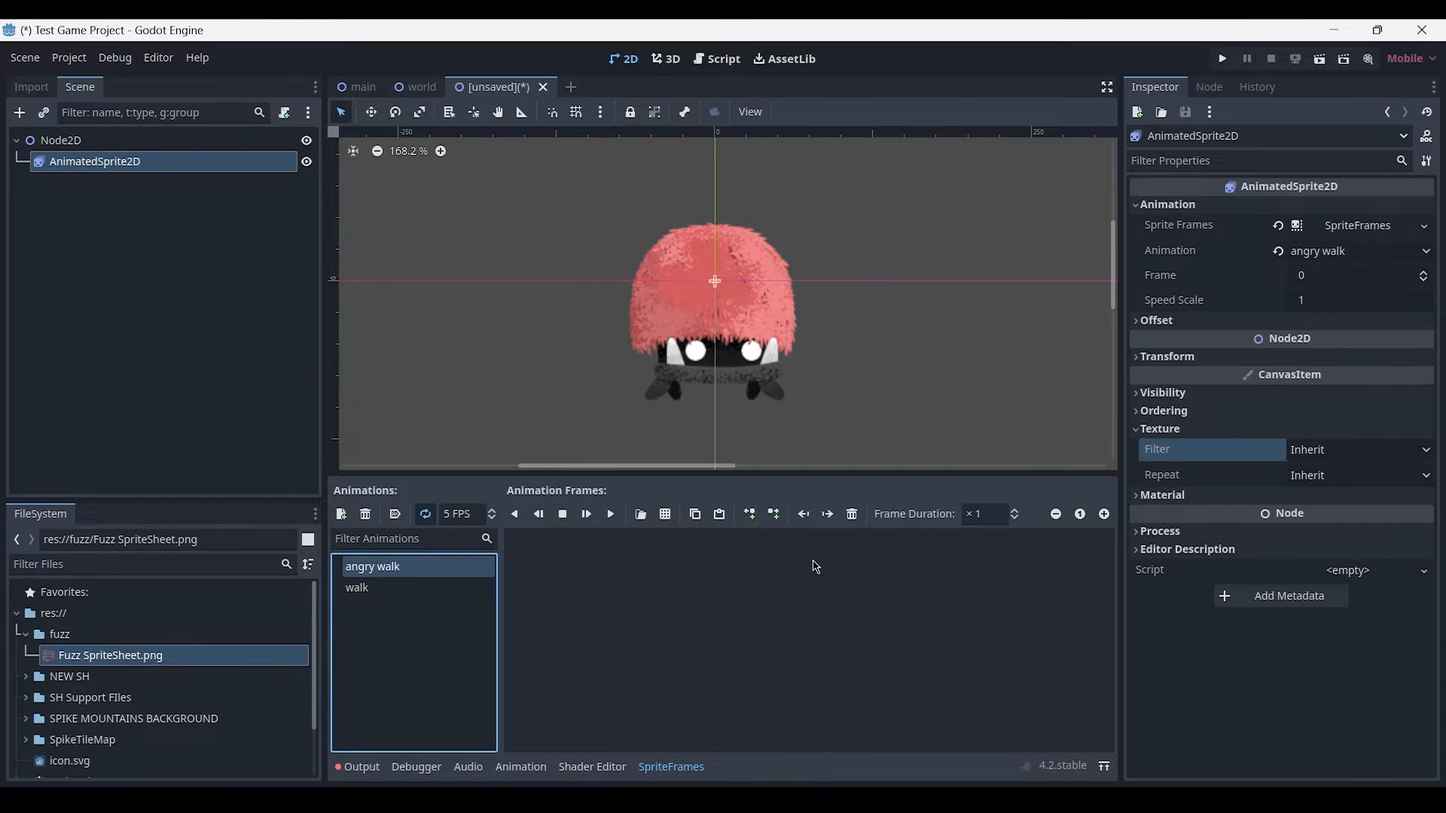
click(666, 516)
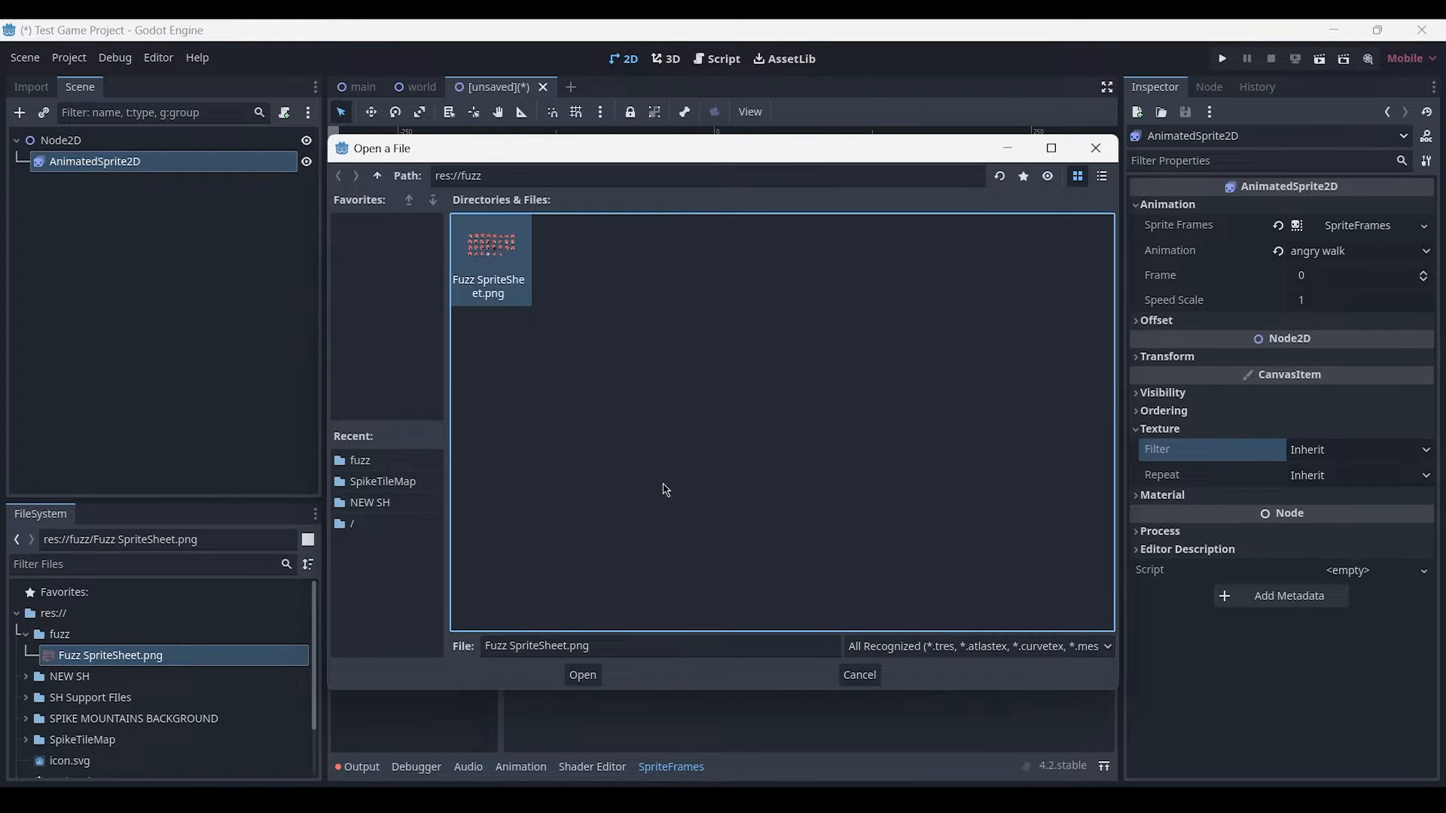
click(573, 675)
click(1147, 176)
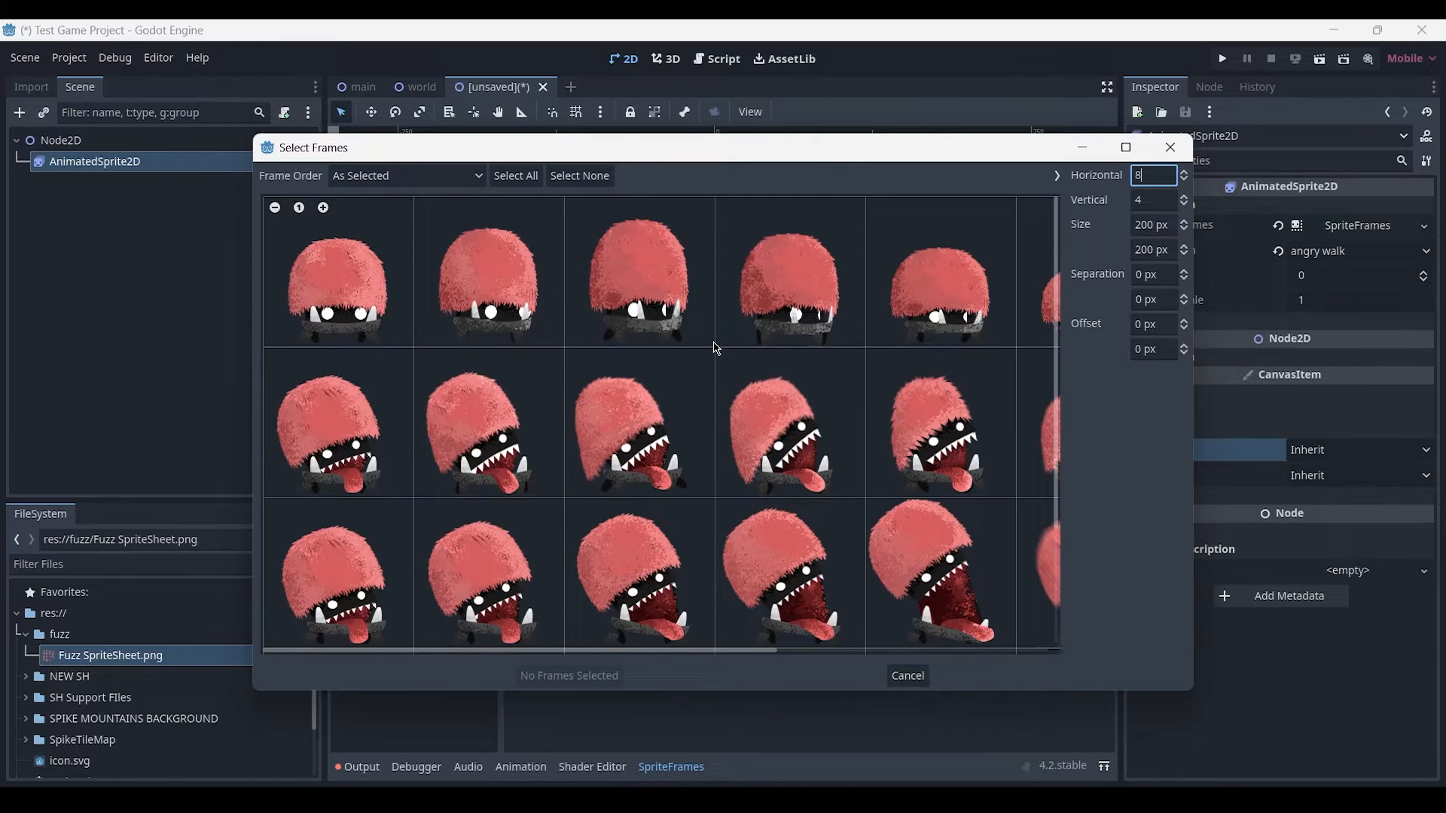
text(8)
key(Return)
Add all eight second-row frames of the sheet, in order from the first column, to the angry walk animation.
scroll(714, 339, down, 2)
ctrl+scroll(355, 391, down, 2)
click(357, 390)
click(444, 388)
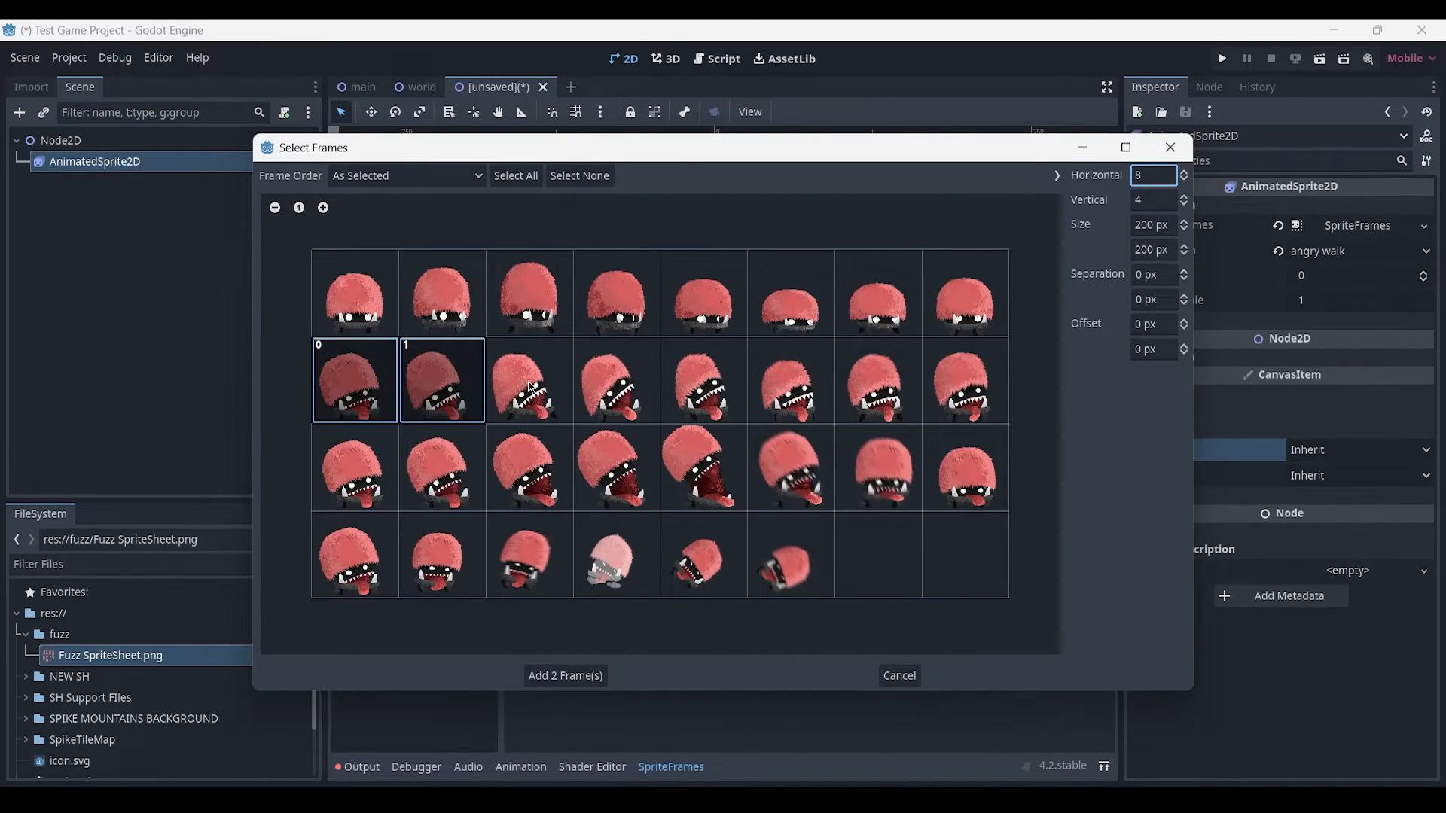
click(531, 388)
click(617, 388)
click(700, 388)
click(794, 388)
click(919, 388)
click(984, 381)
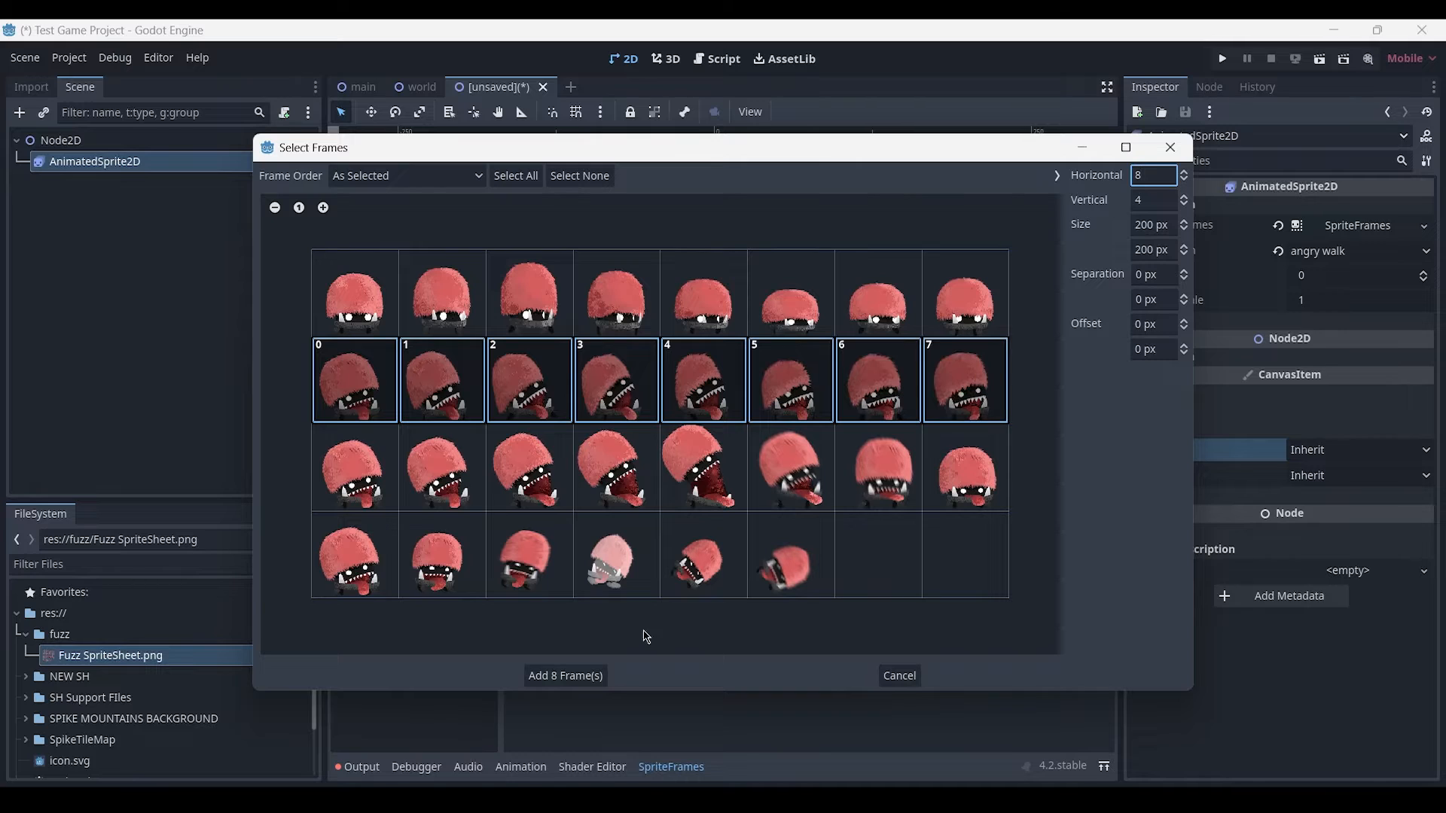
click(558, 677)
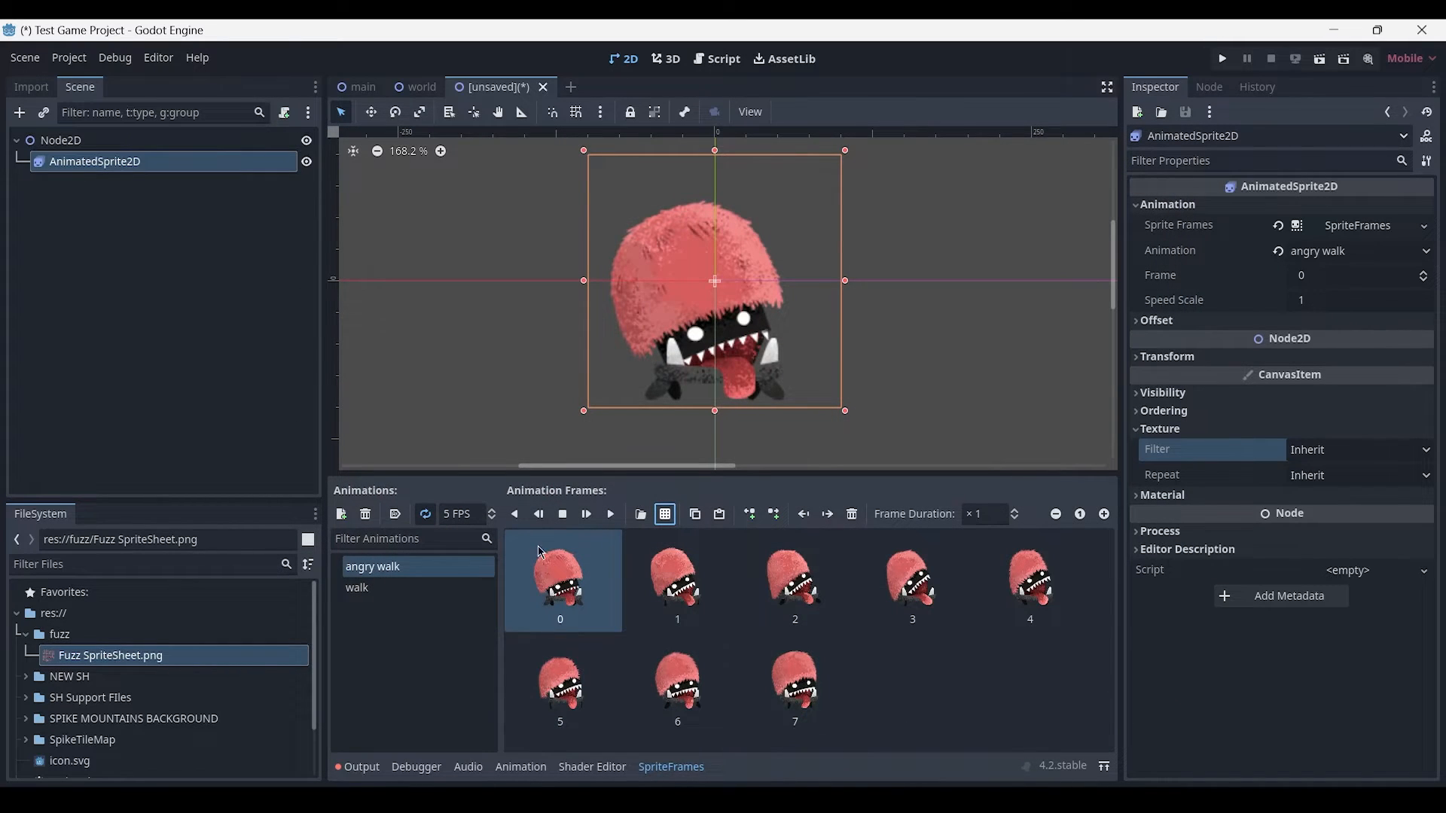
Preview the angry walk animation in the viewport, stop it, and show the walk animation's frames.
click(611, 515)
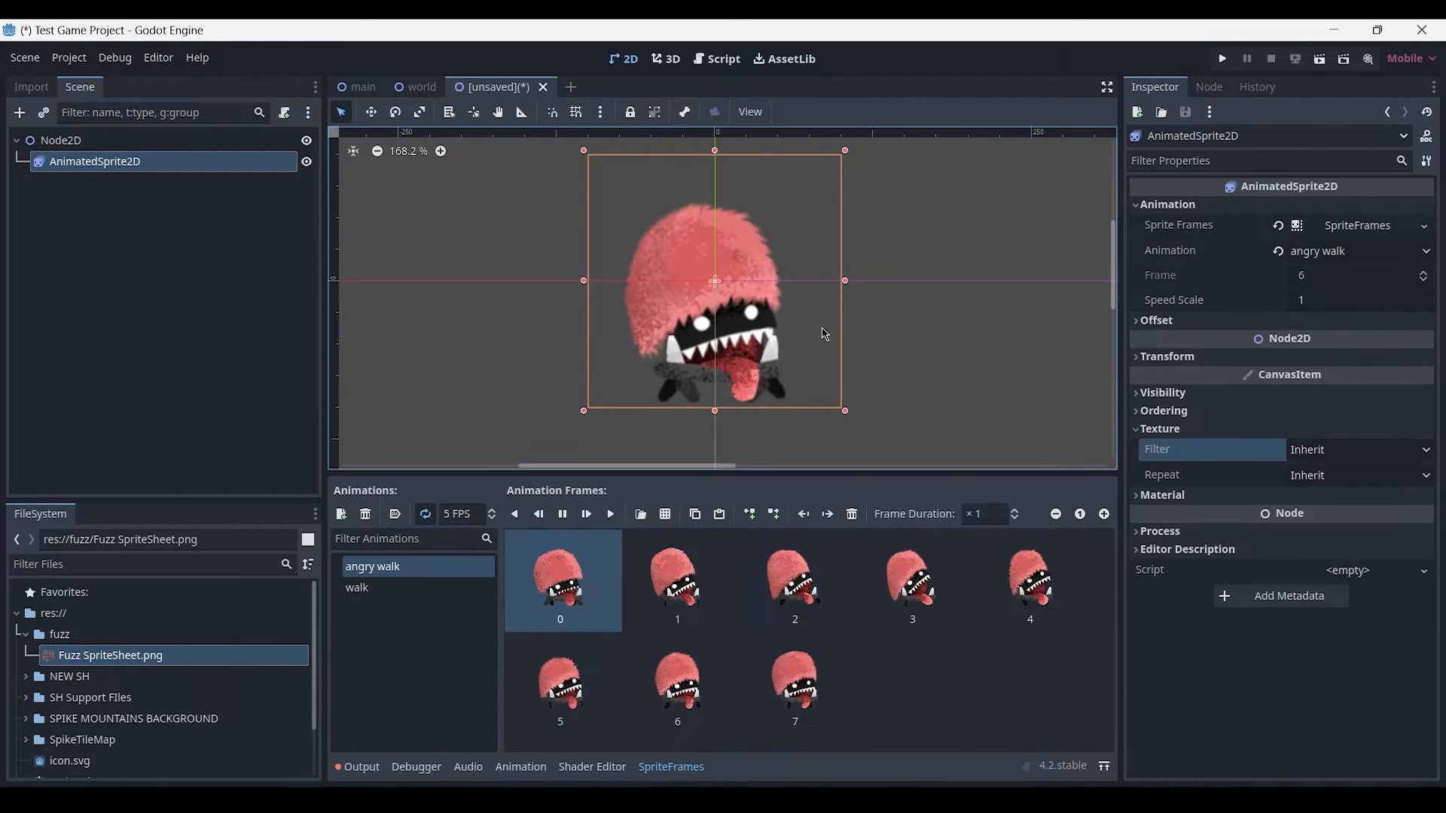
click(563, 514)
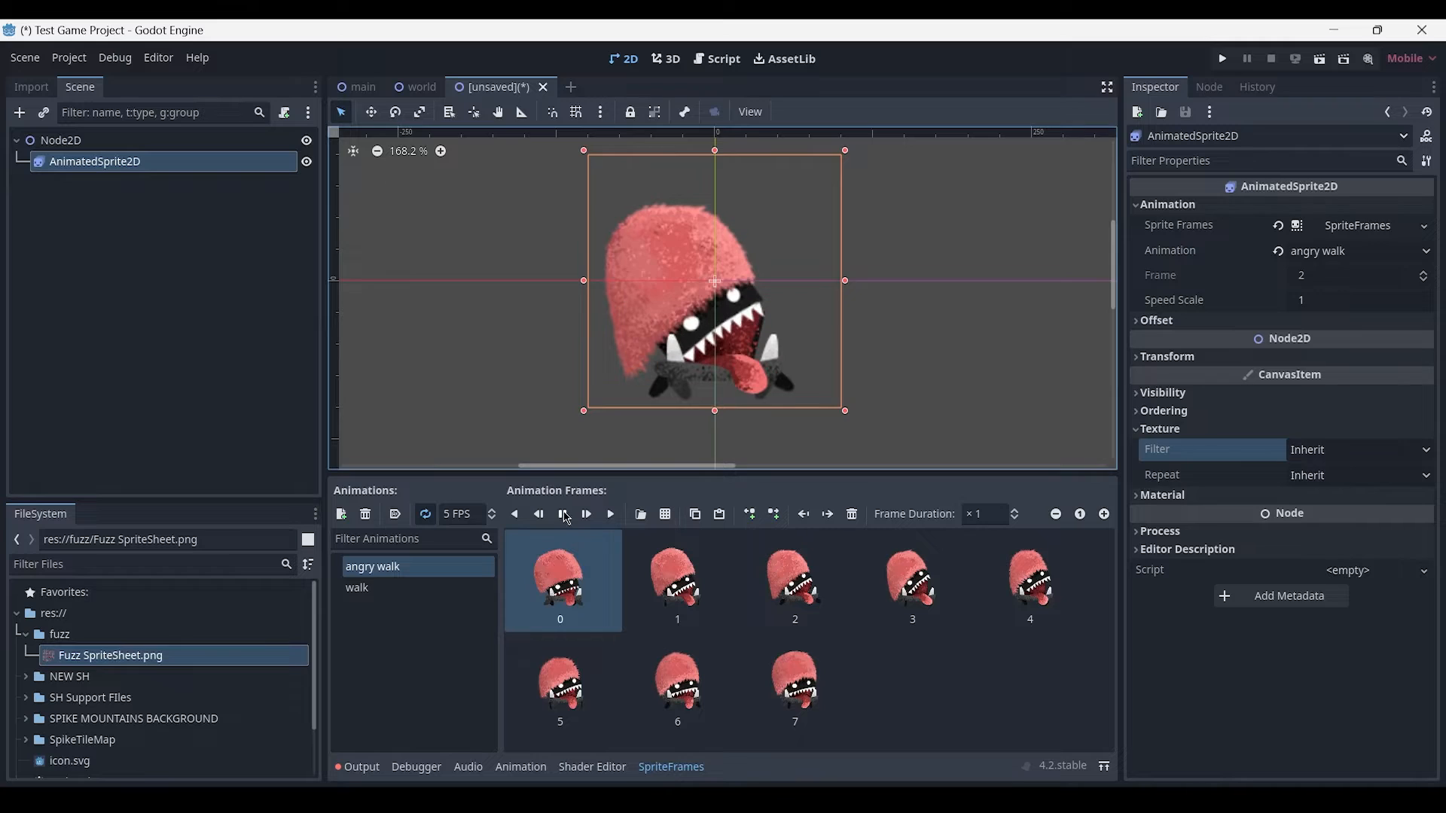
click(375, 588)
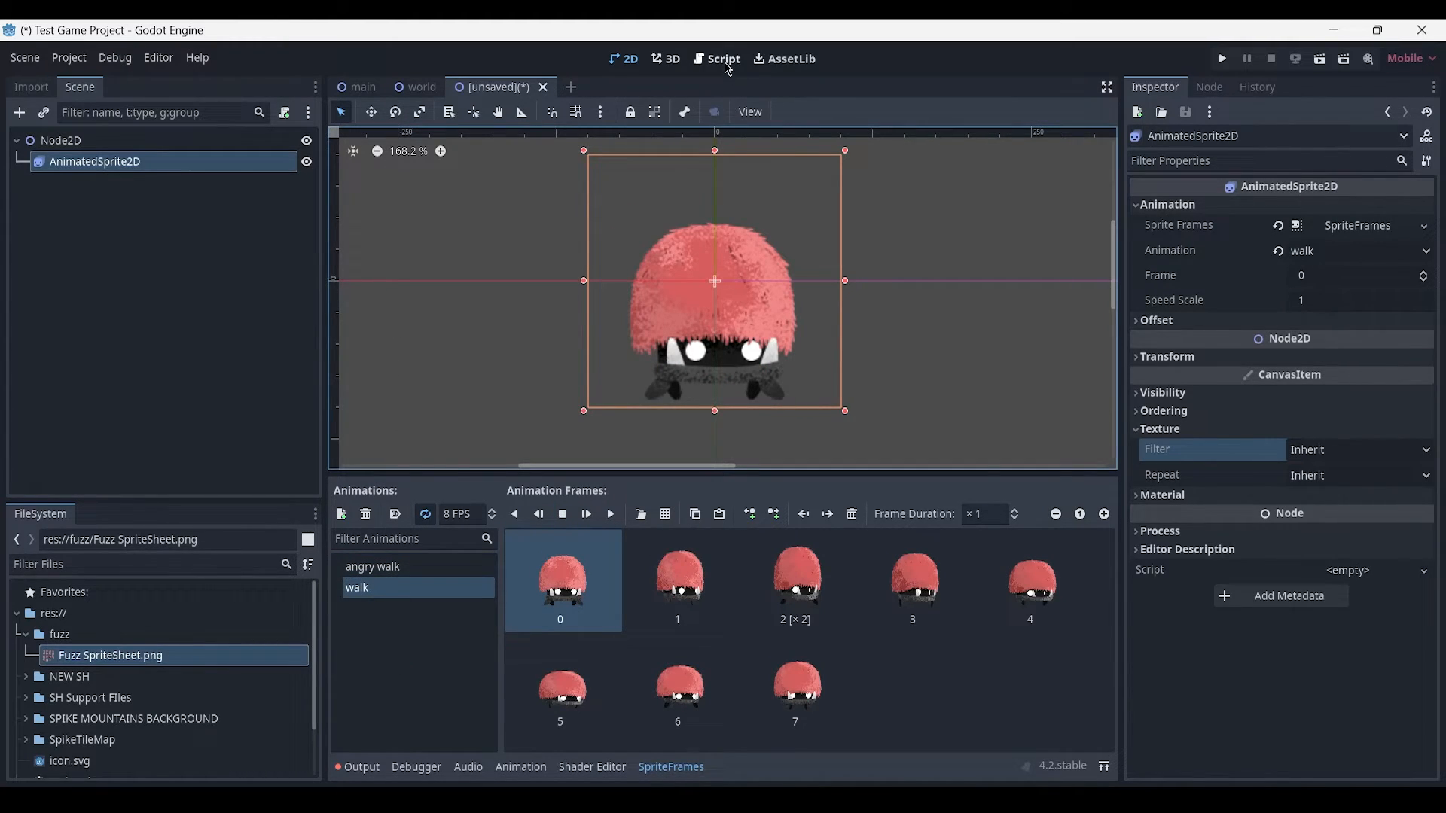
Rename the angry walk animation to "Angry_Walk".
double_click(381, 568)
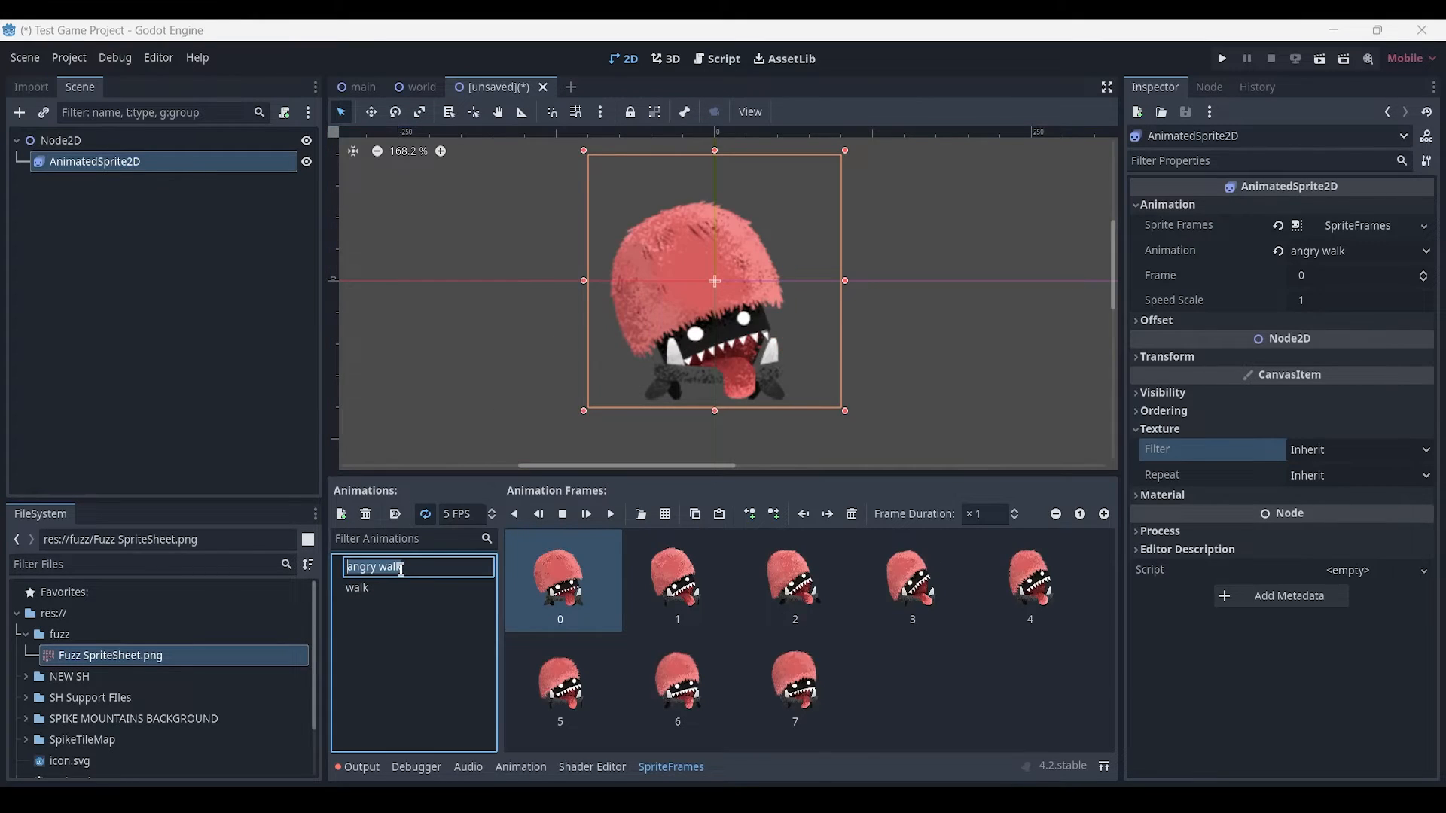
drag(383, 574, 287, 574)
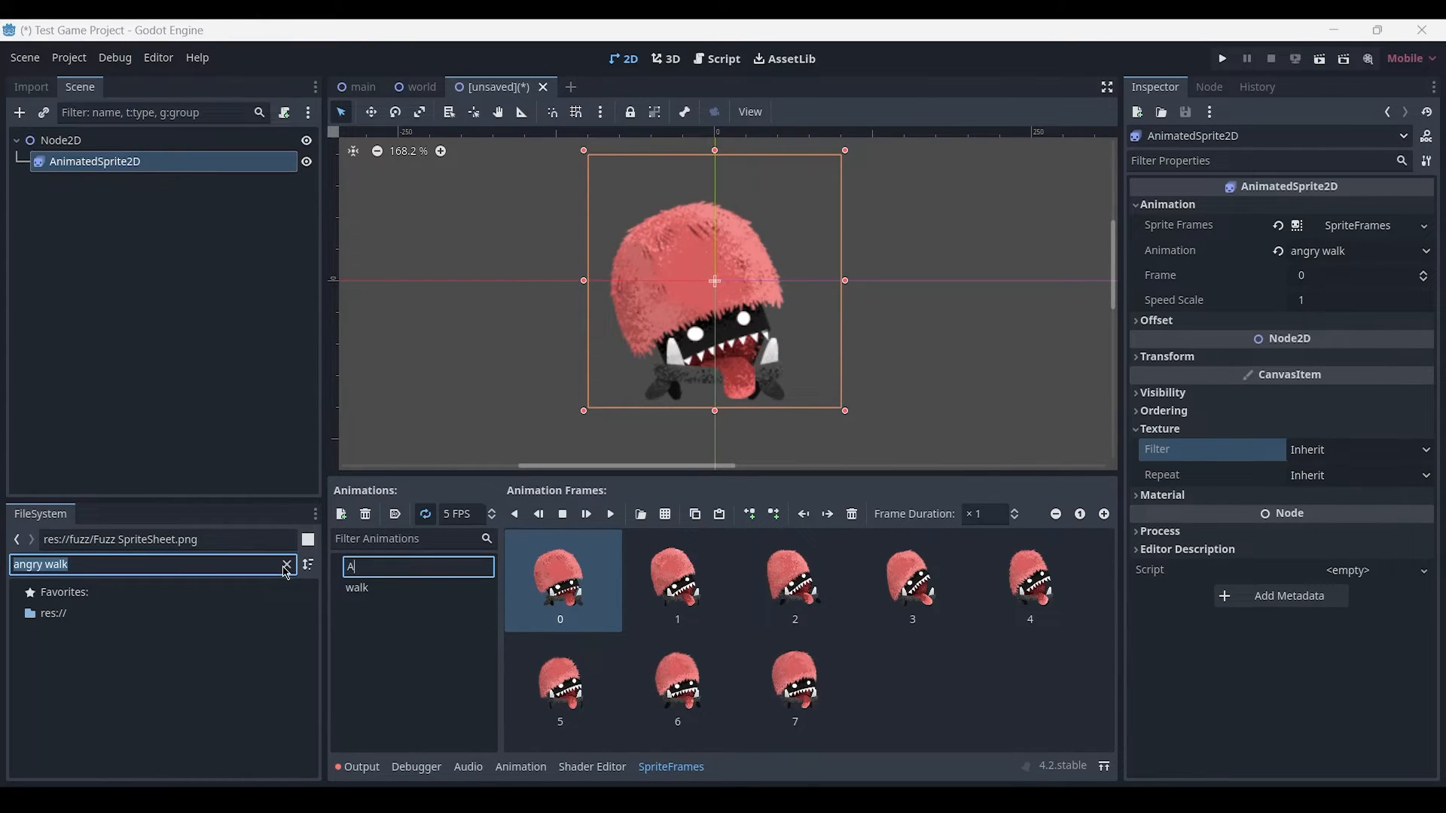
text(Angry_WalK)
key(Return)
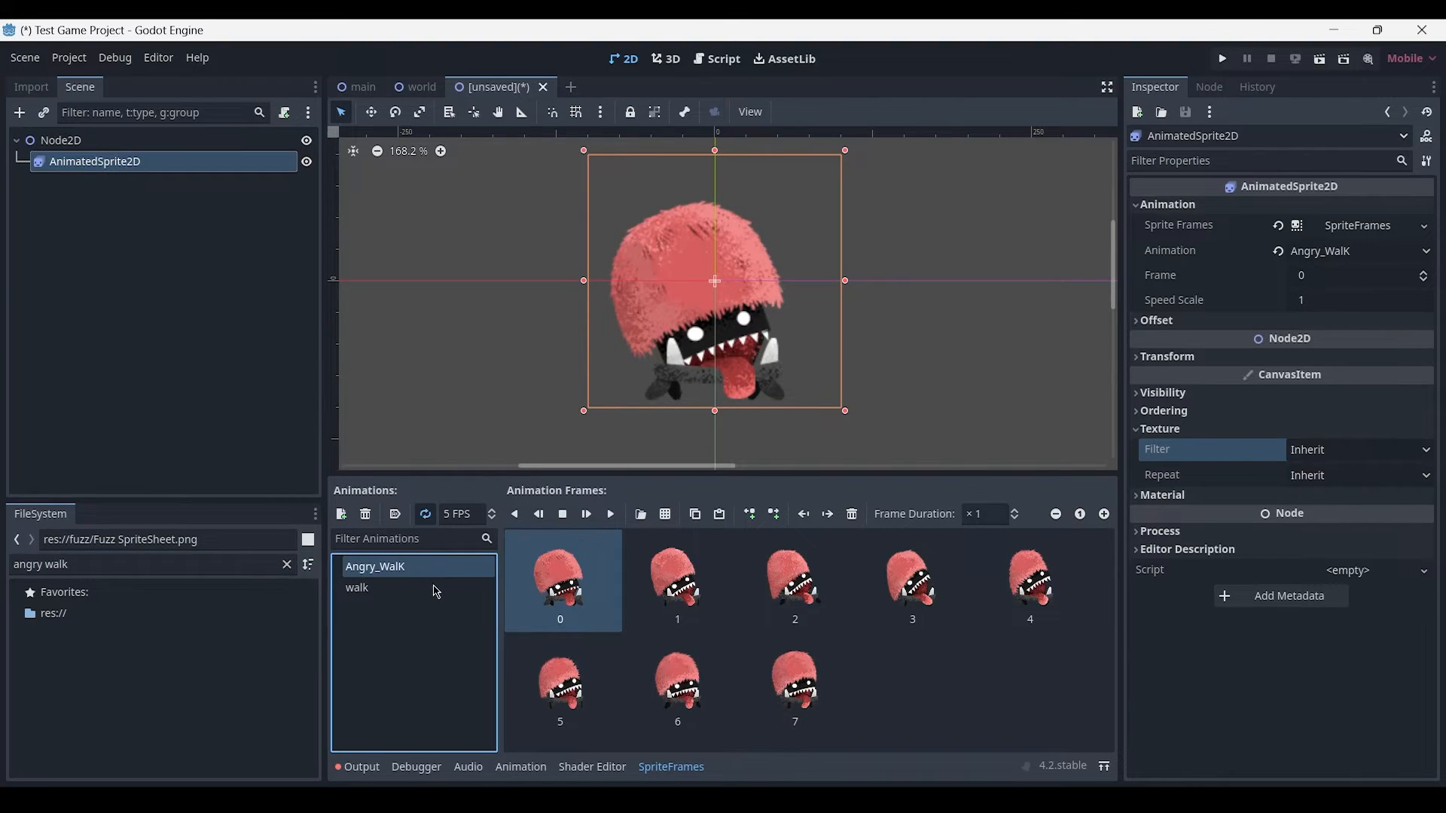
double_click(411, 571)
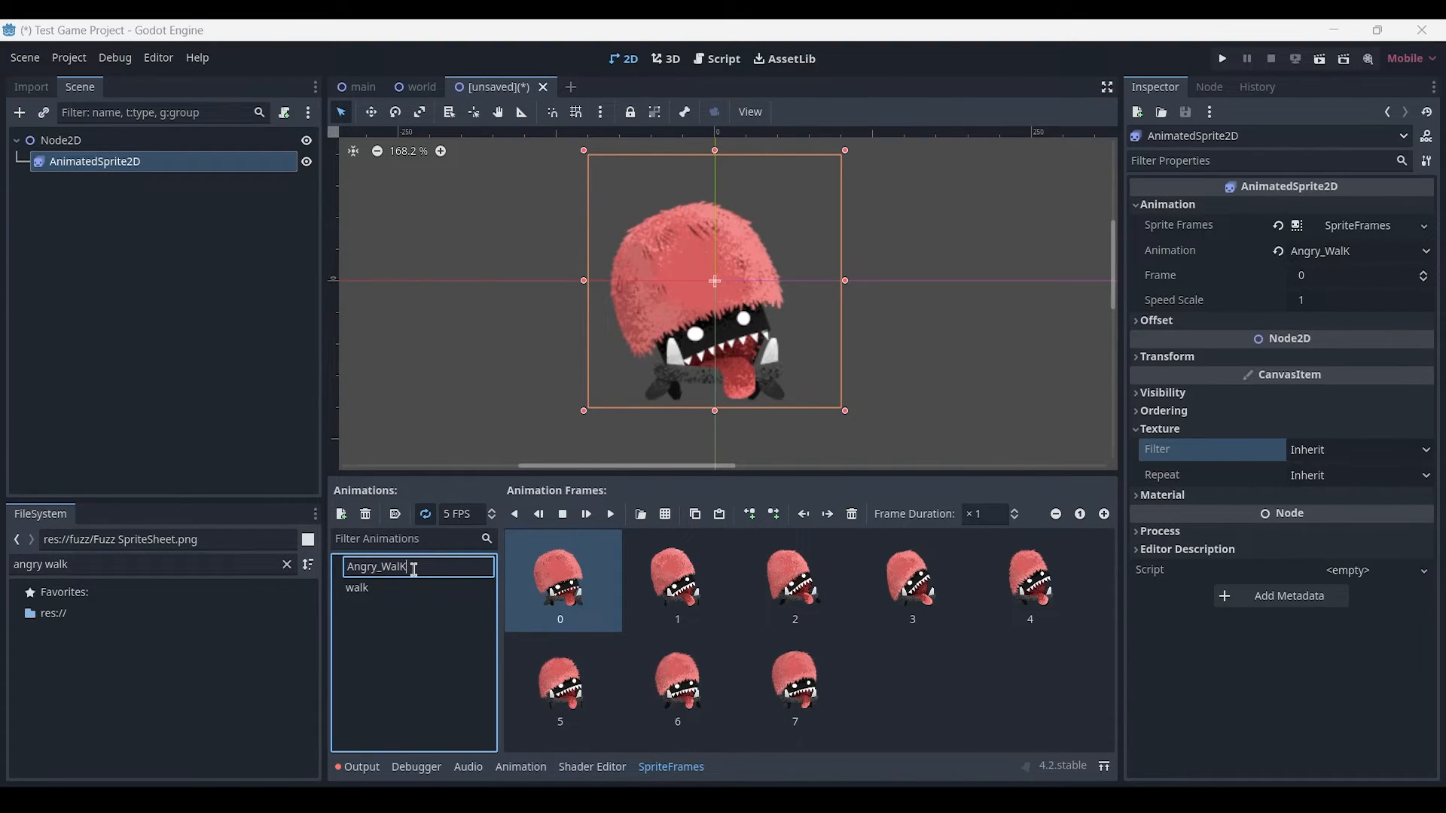
key(Caps_Lock)
key(BackSpace)
text(k)
key(Return)
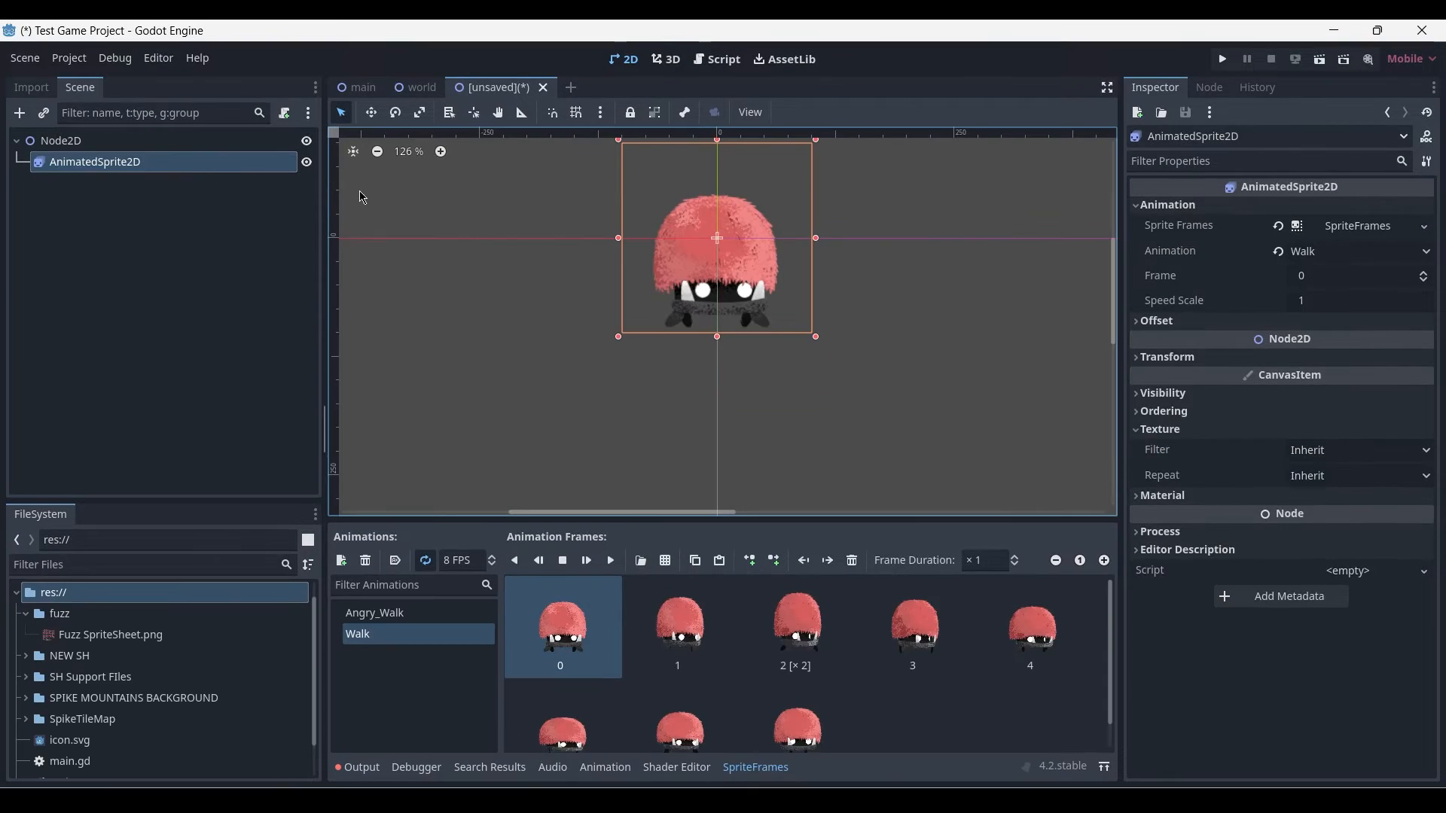
Attach a new script, AnimatedSprite2D.gd, to the AnimatedSprite2D node.
middle_drag(782, 366, 769, 359)
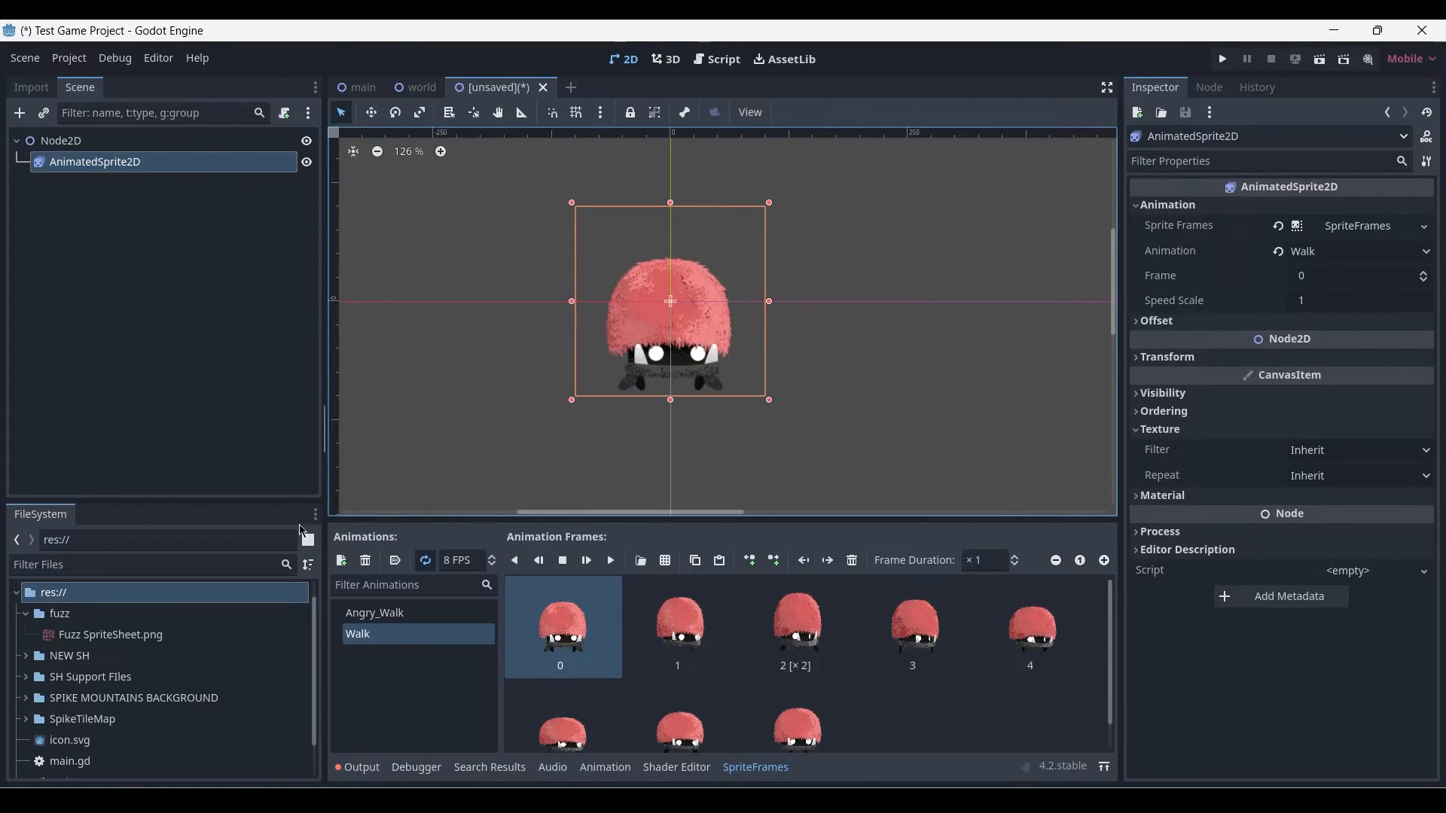
click(284, 113)
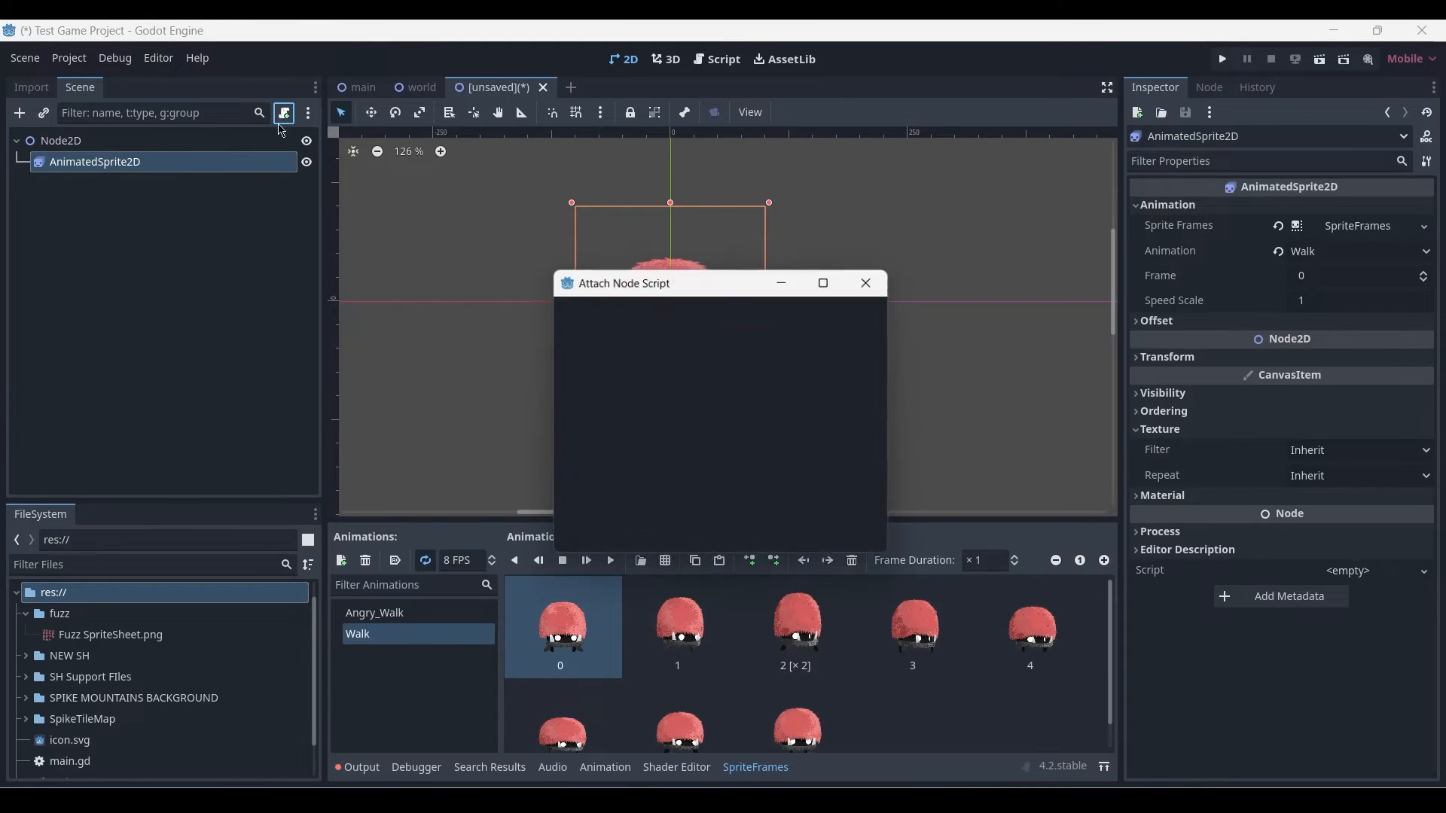
click(658, 545)
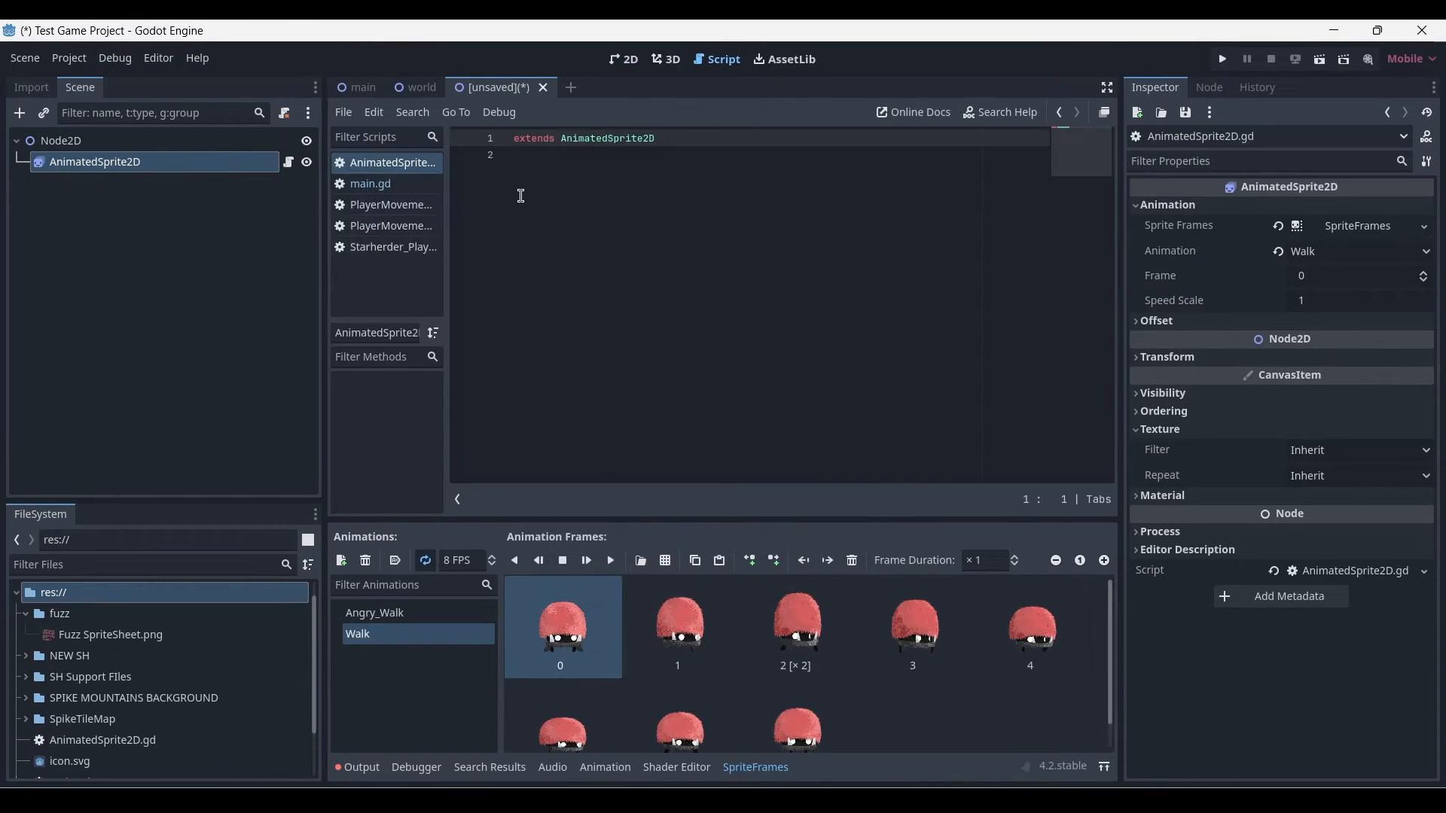
Write a _ready() function in the script that calls play("Angry_Walk").
click(580, 161)
key(Return)
text(fu)
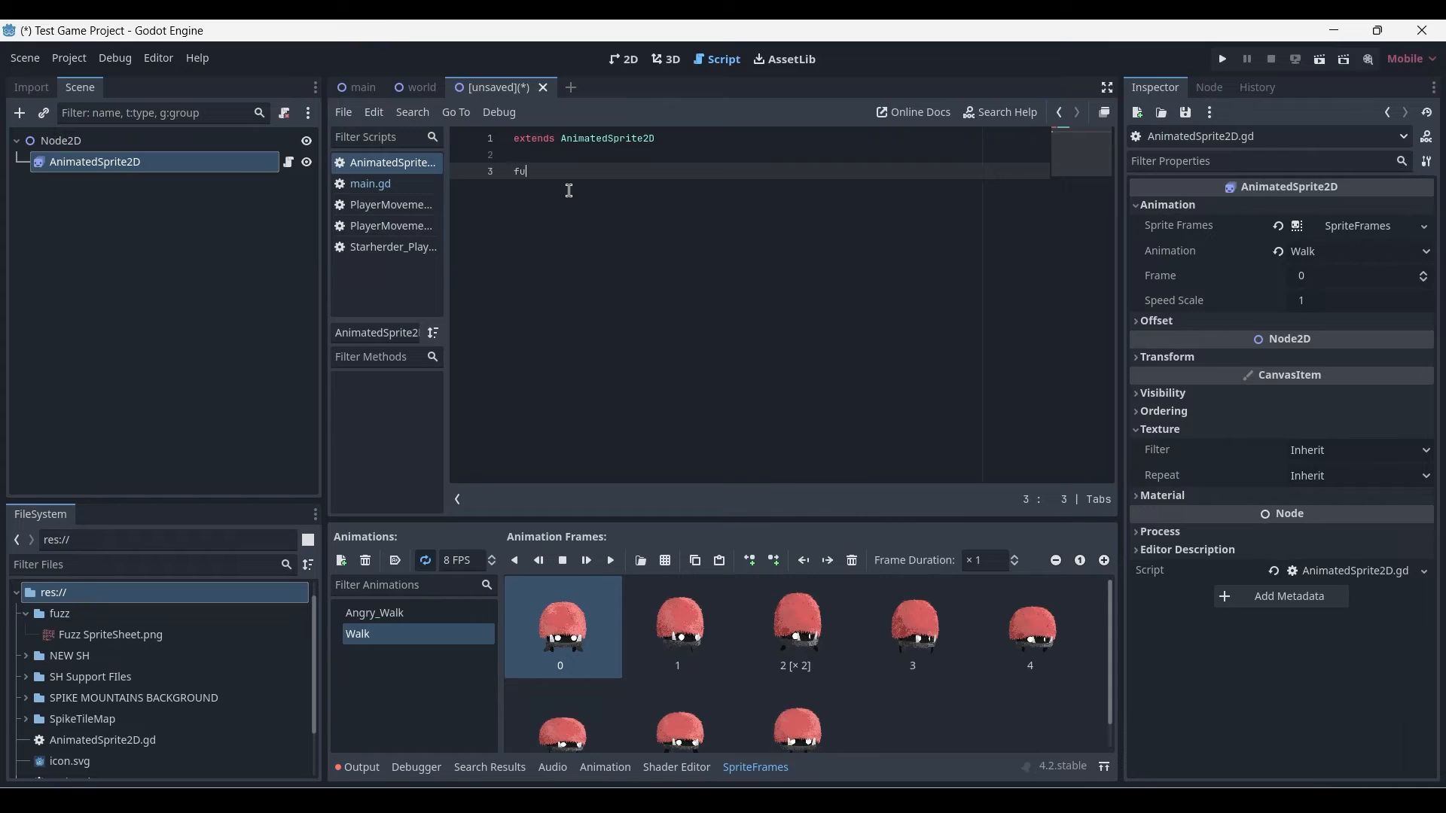
text(n)
text(c _ready():)
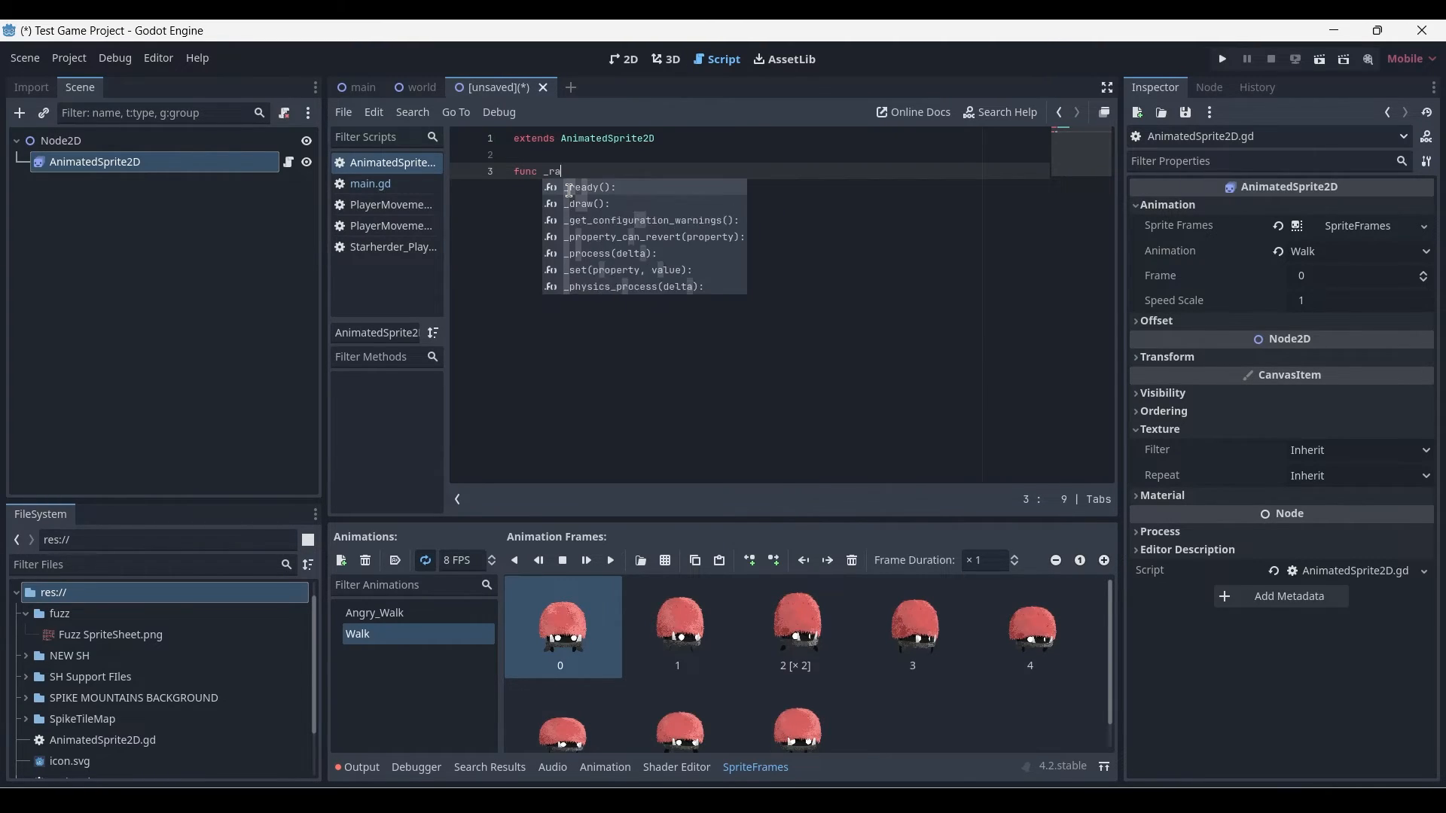
key(Return)
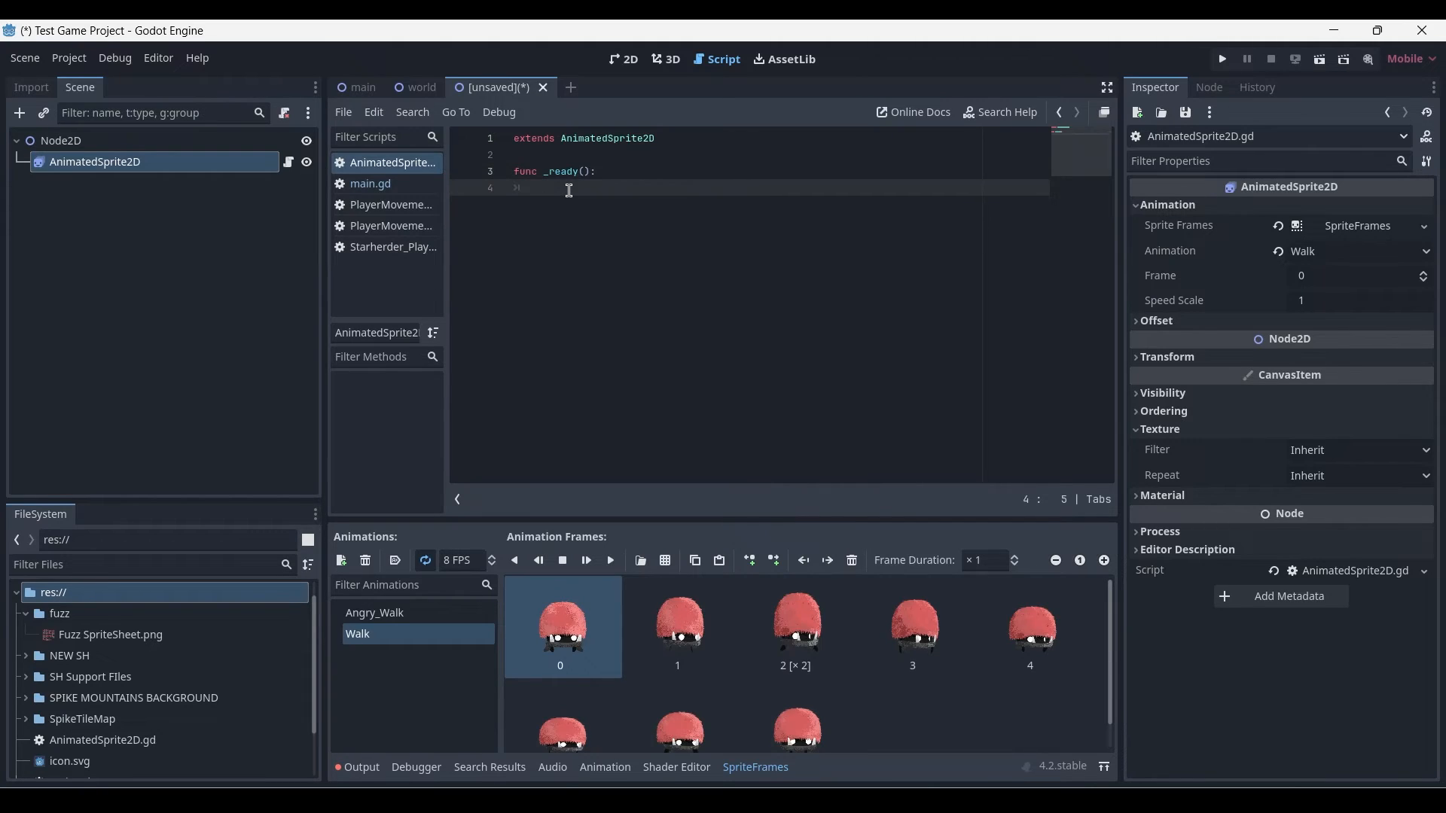
text(y)
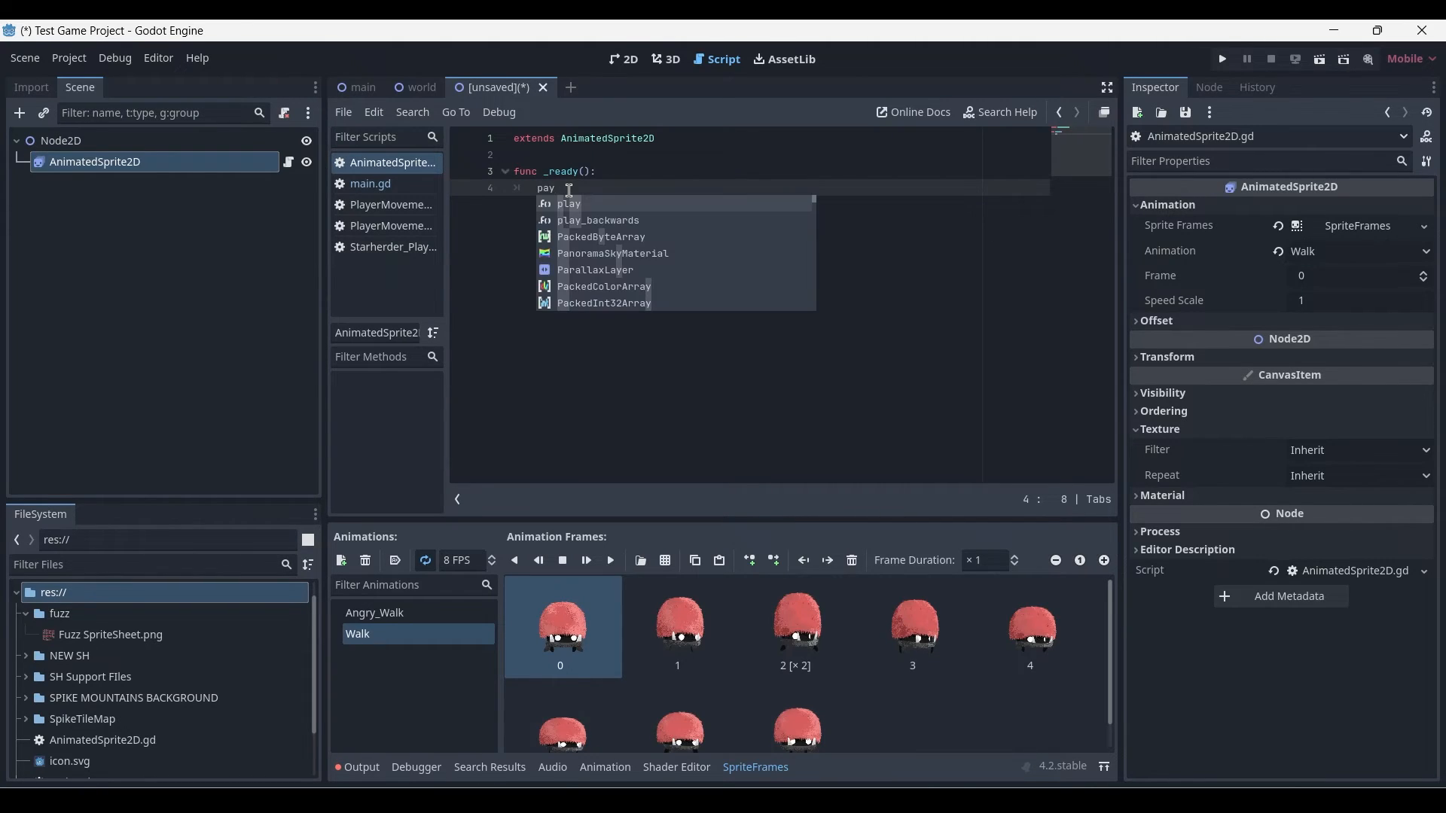
text(()
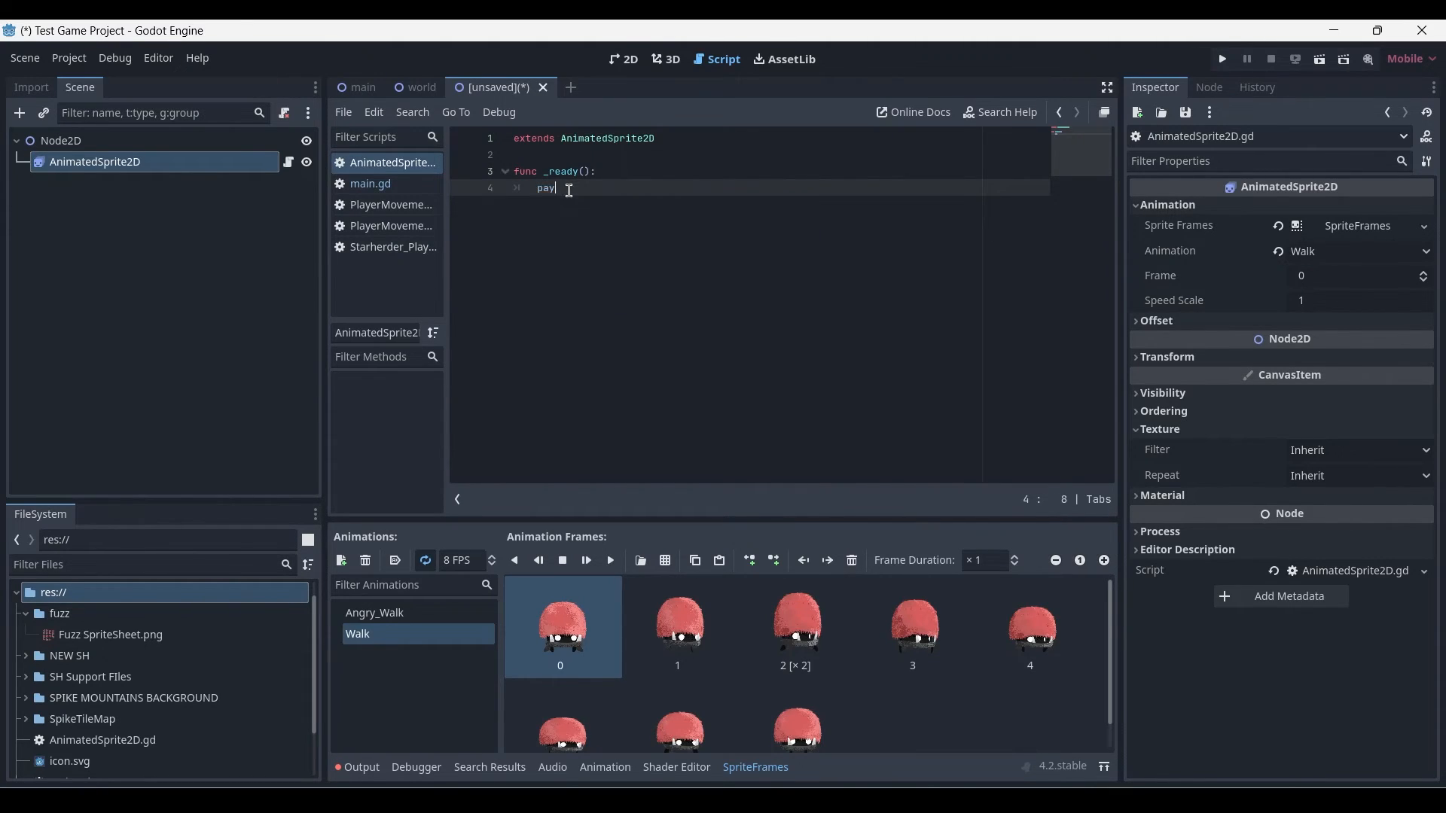
text(("Angry)
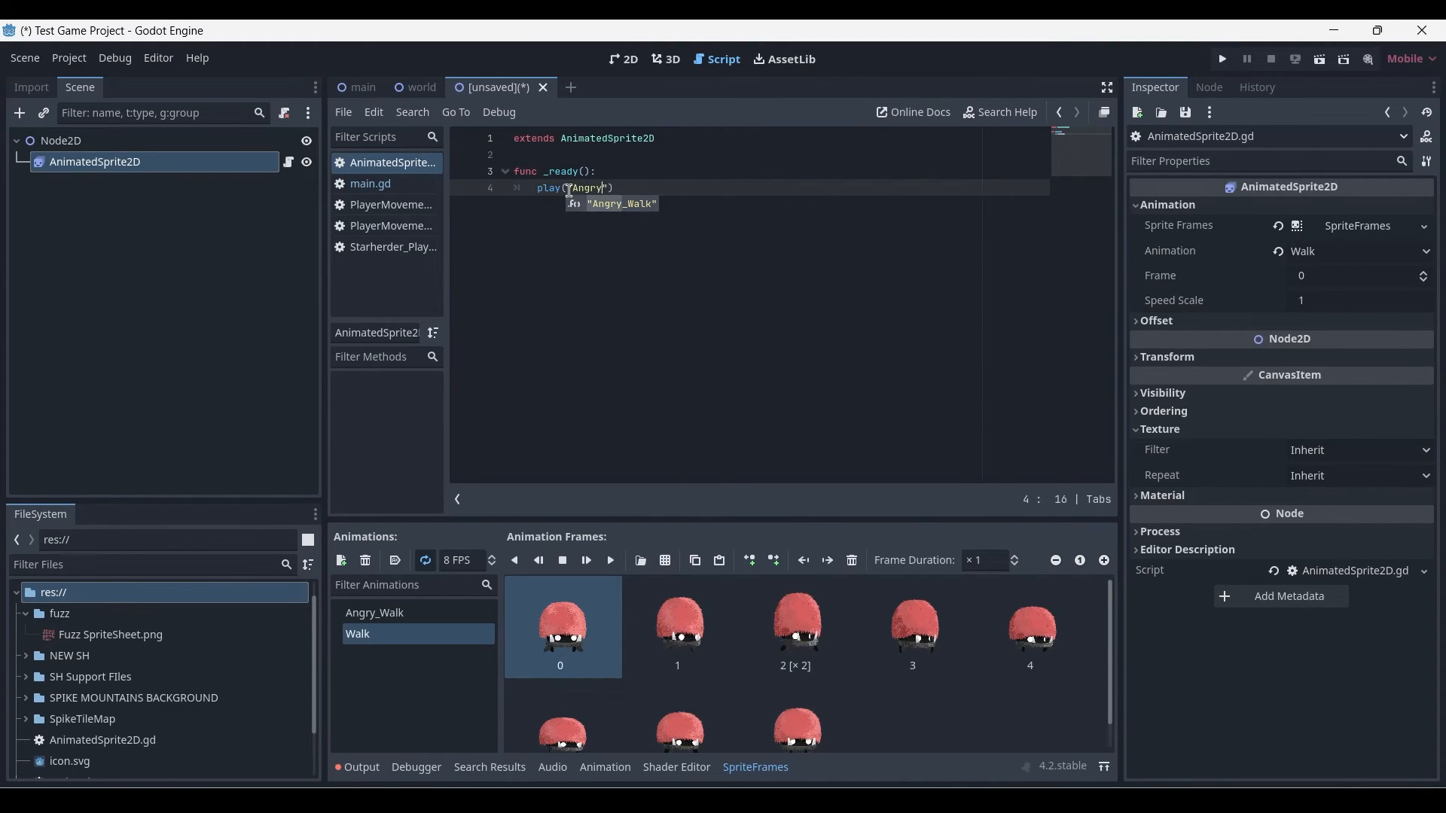
key(Return)
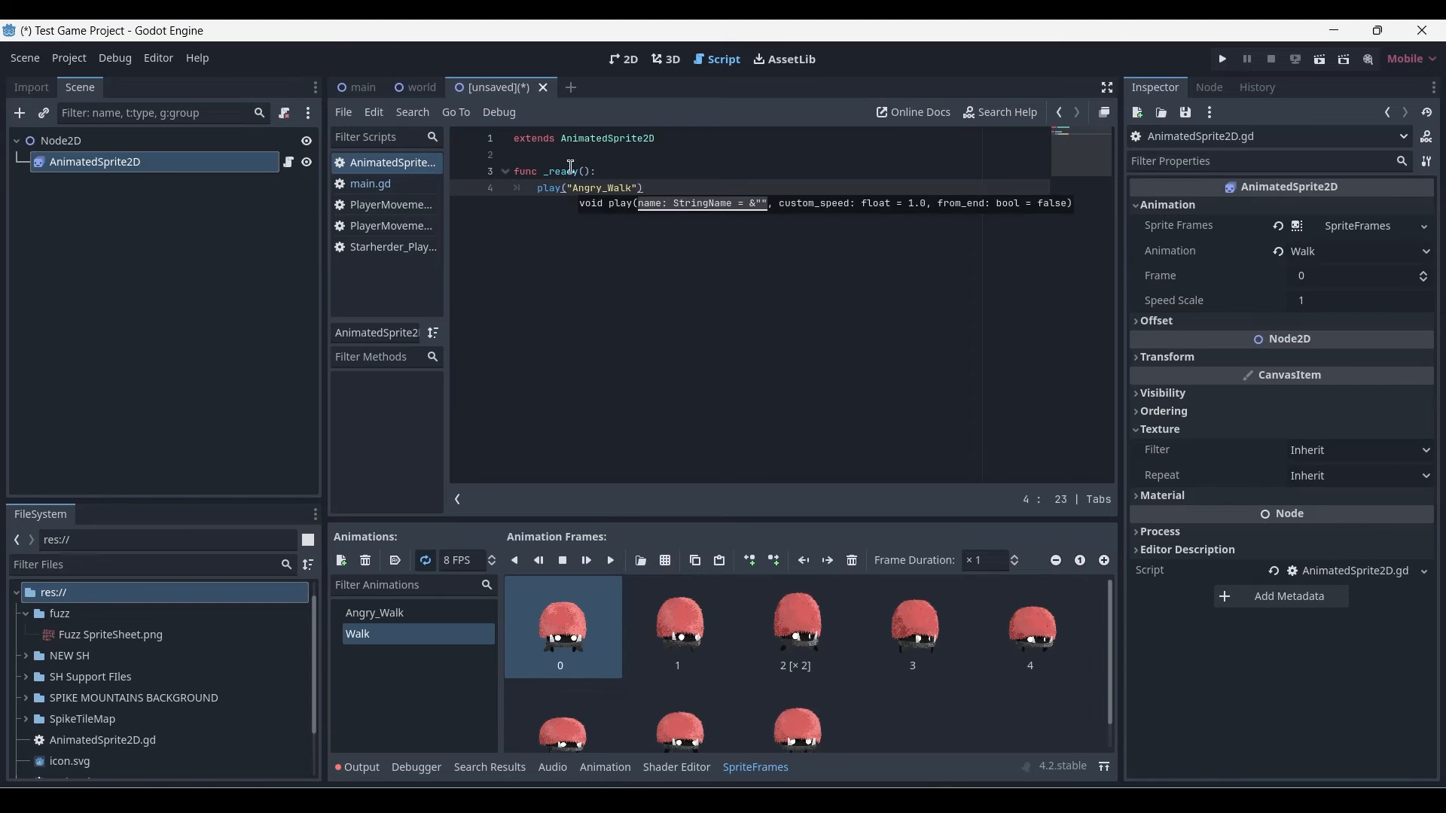
Save the scene as node_2d.tscn in res:// and place an instance of it beside the player character in the world scene.
key(ctrl+s)
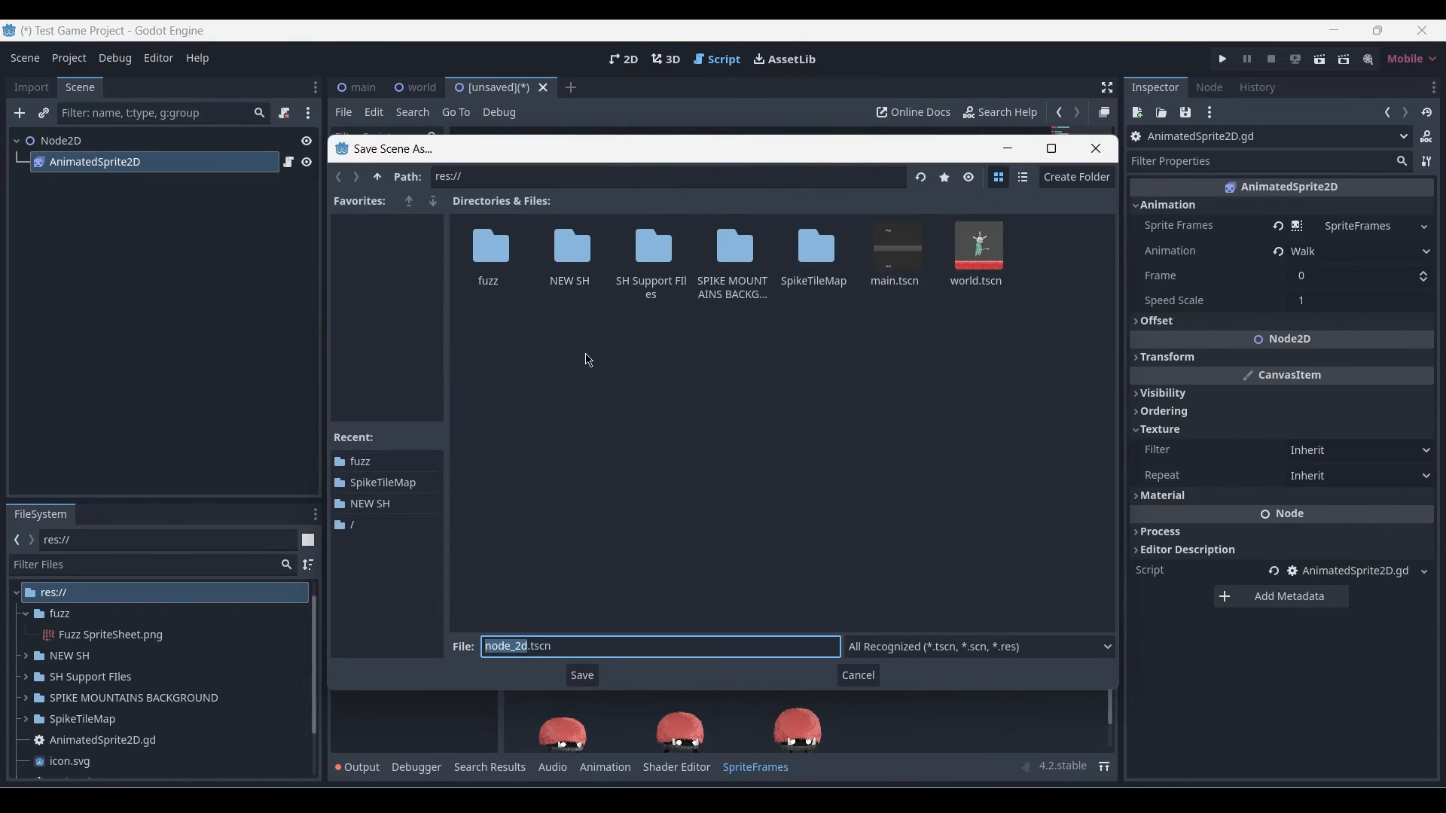
click(583, 676)
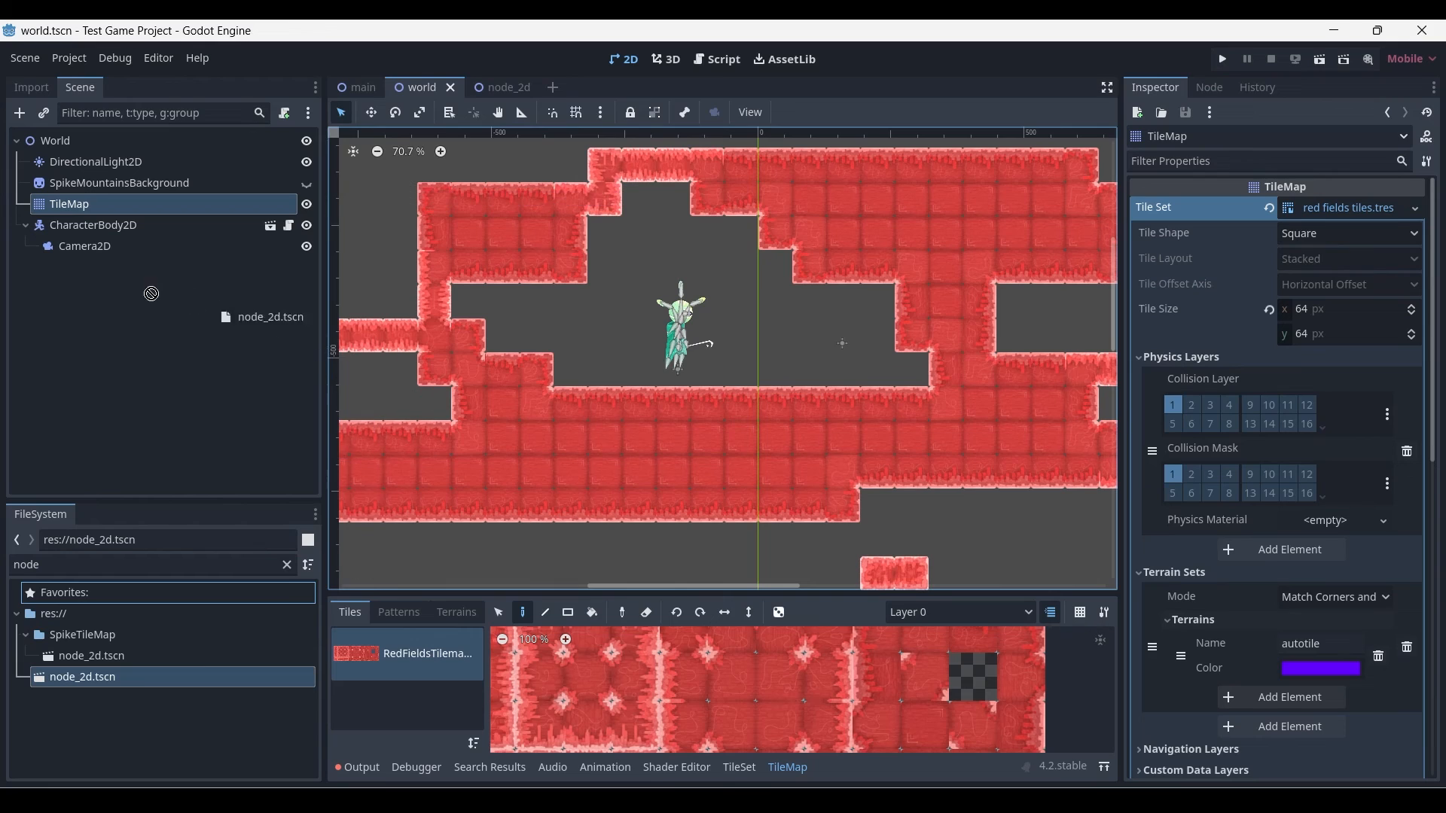
drag(249, 305, 795, 332)
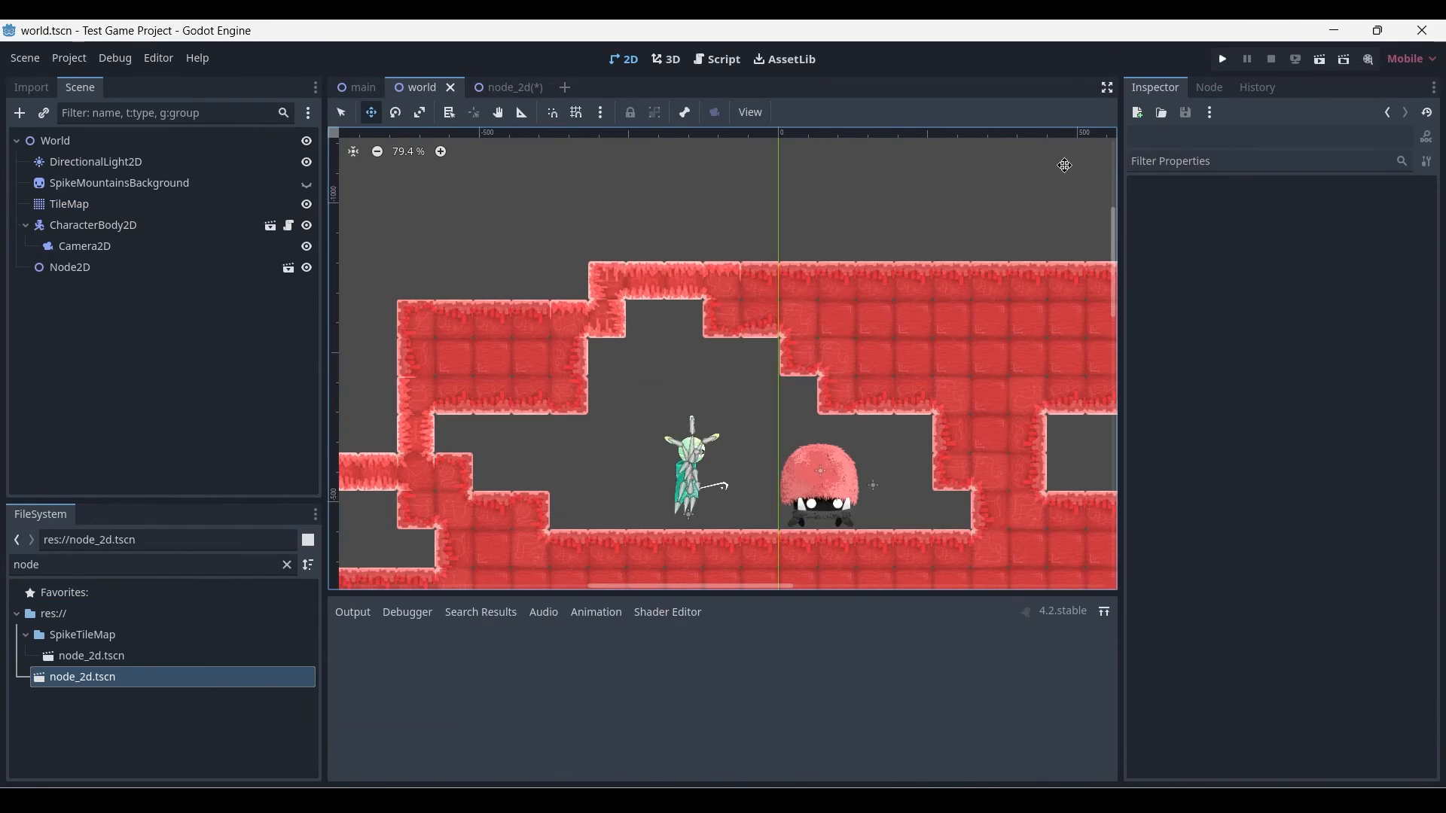
scroll(585, 315, down, 5)
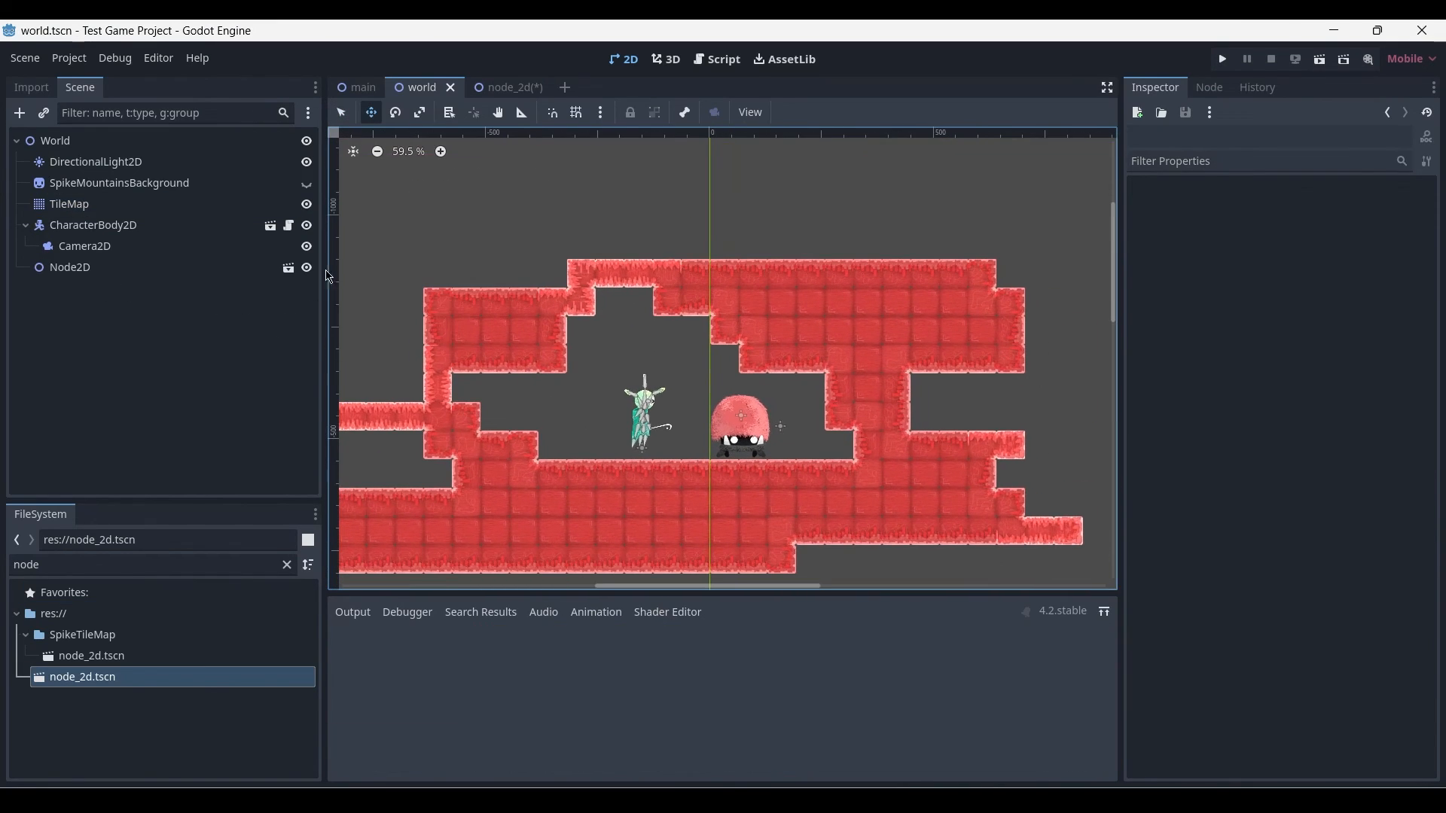
Run the project, start the game from its menu, walk the player toward the Fuzz enemy, and stop the run.
click(1222, 58)
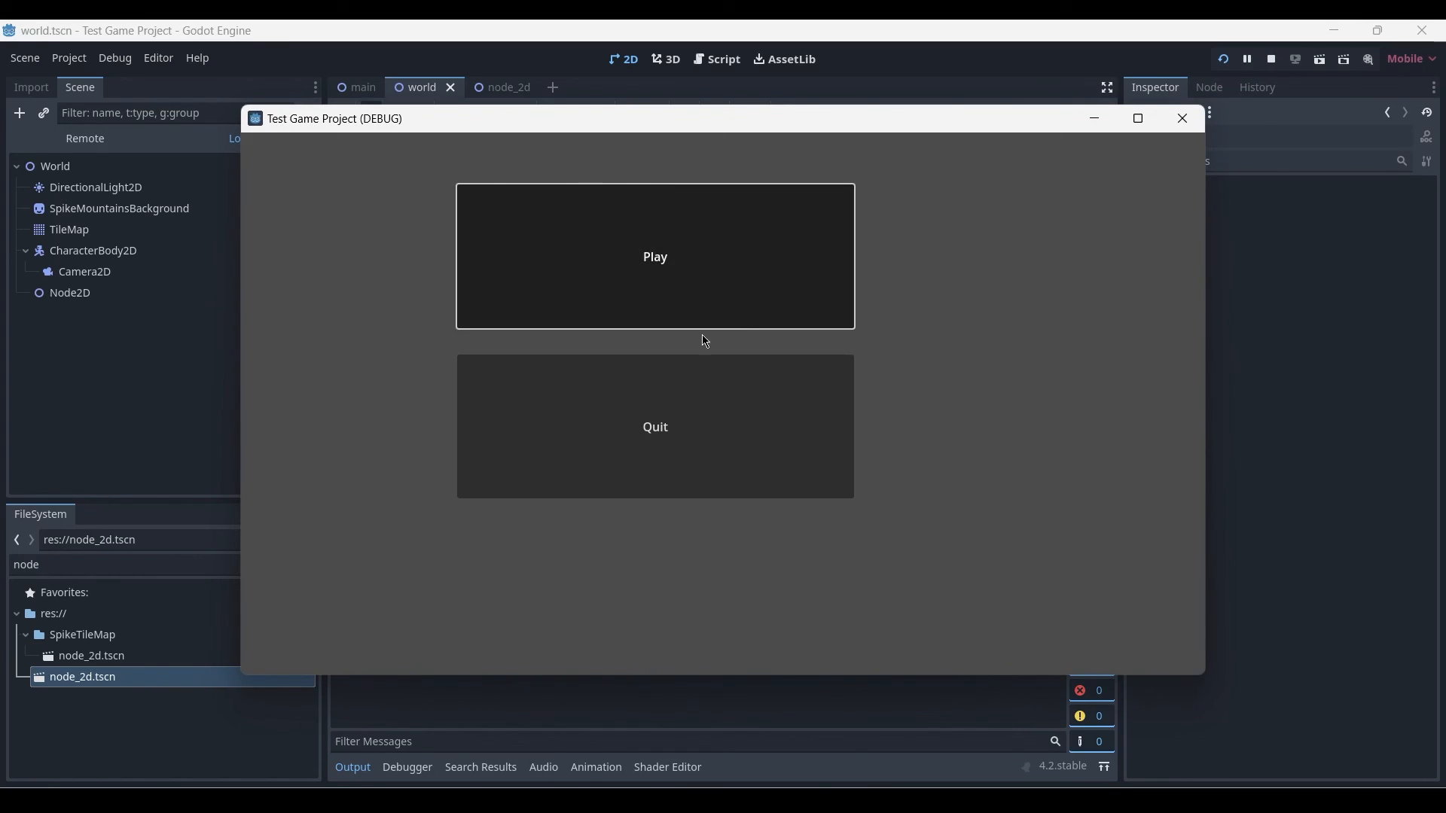
click(707, 324)
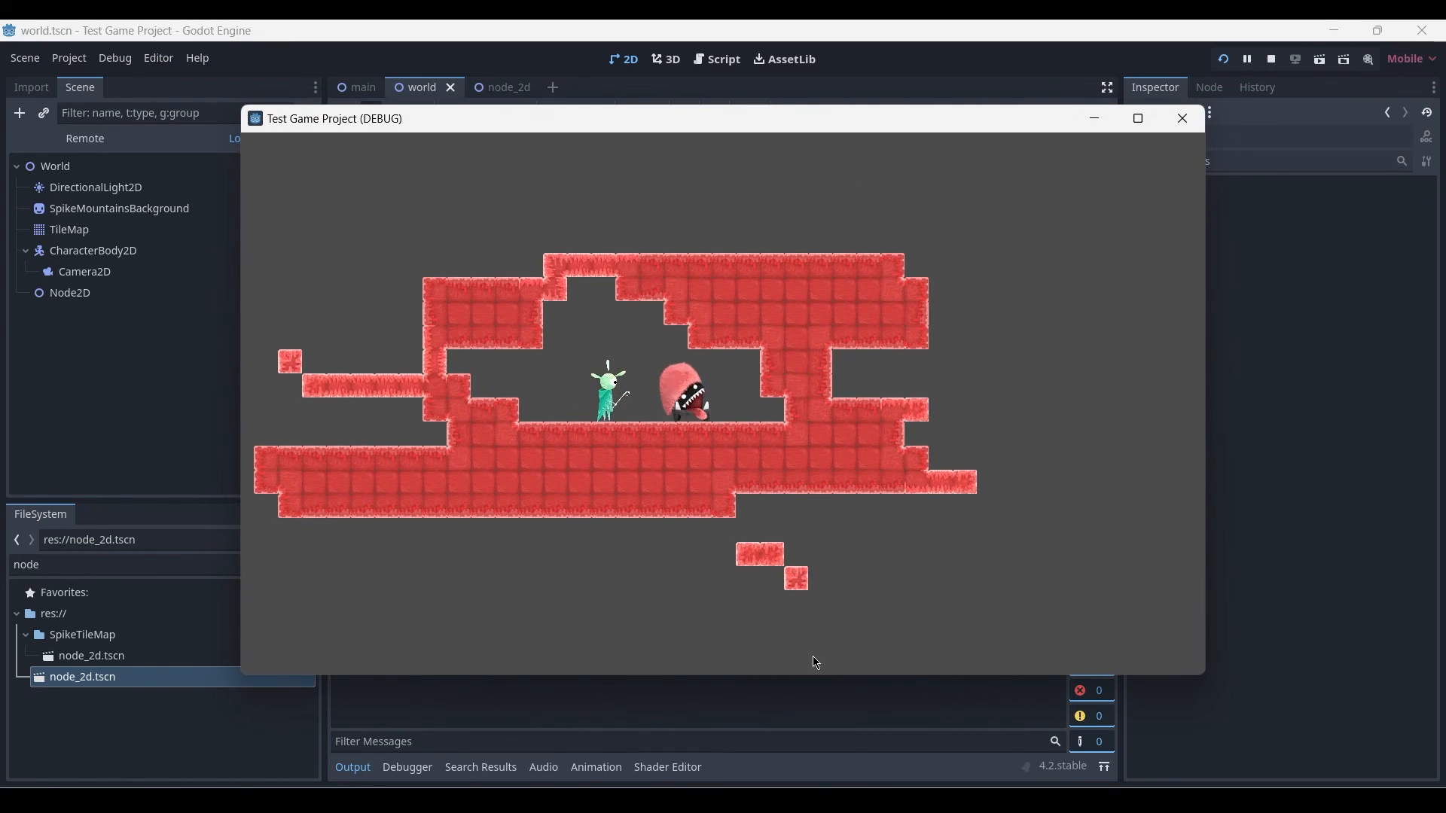
key(Right)
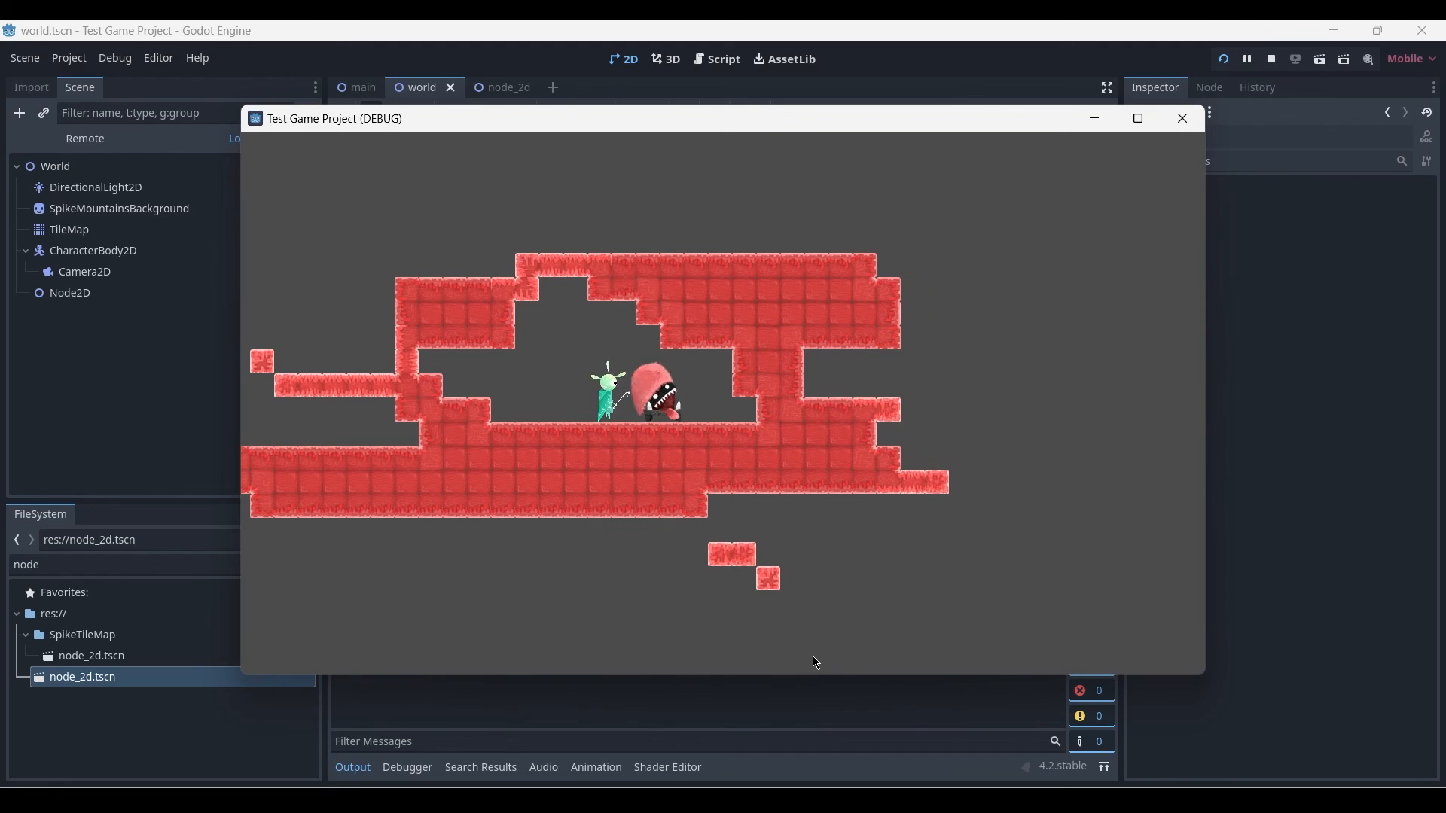
key(F8)
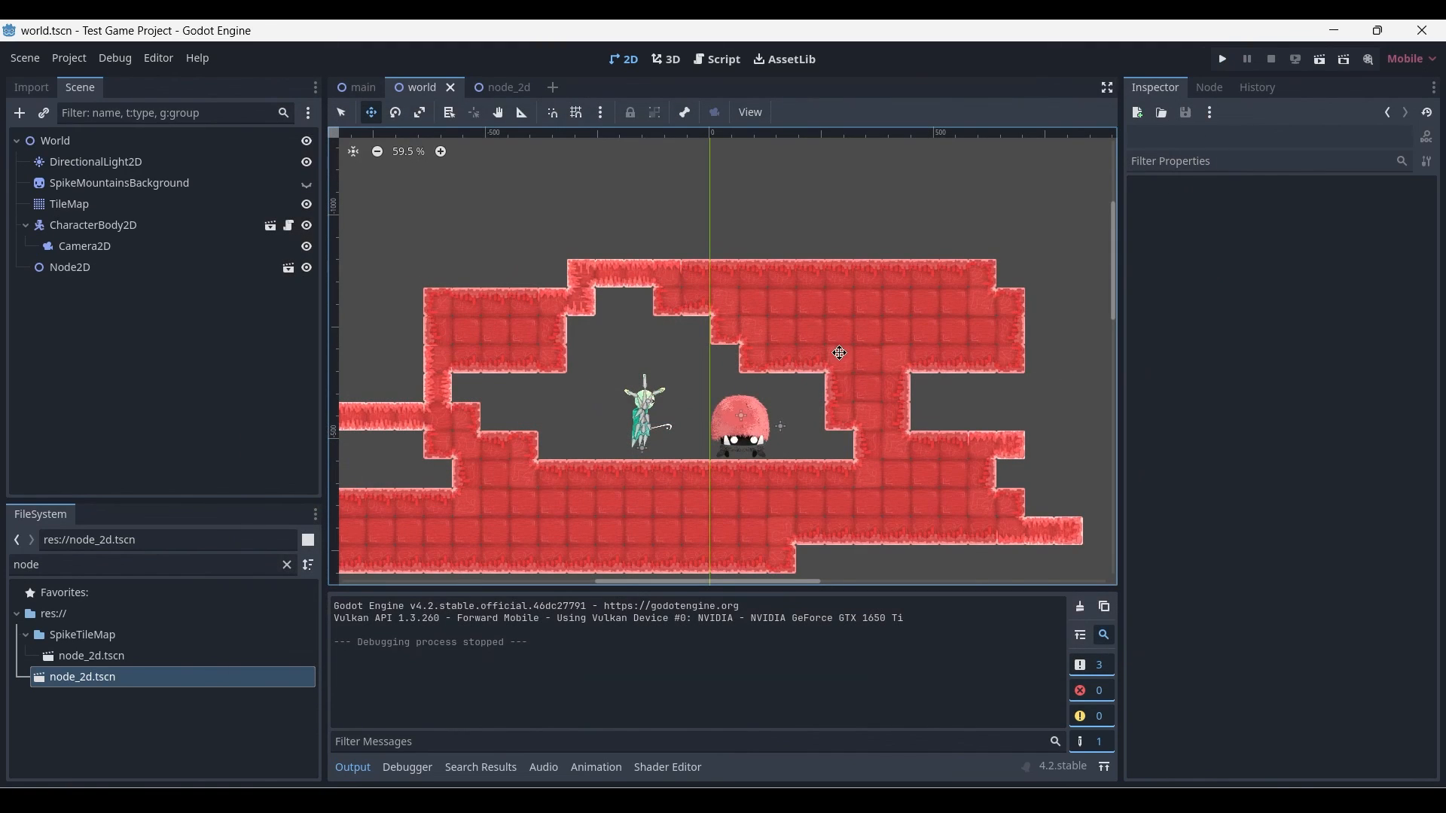
mouse_move(1015, 800)
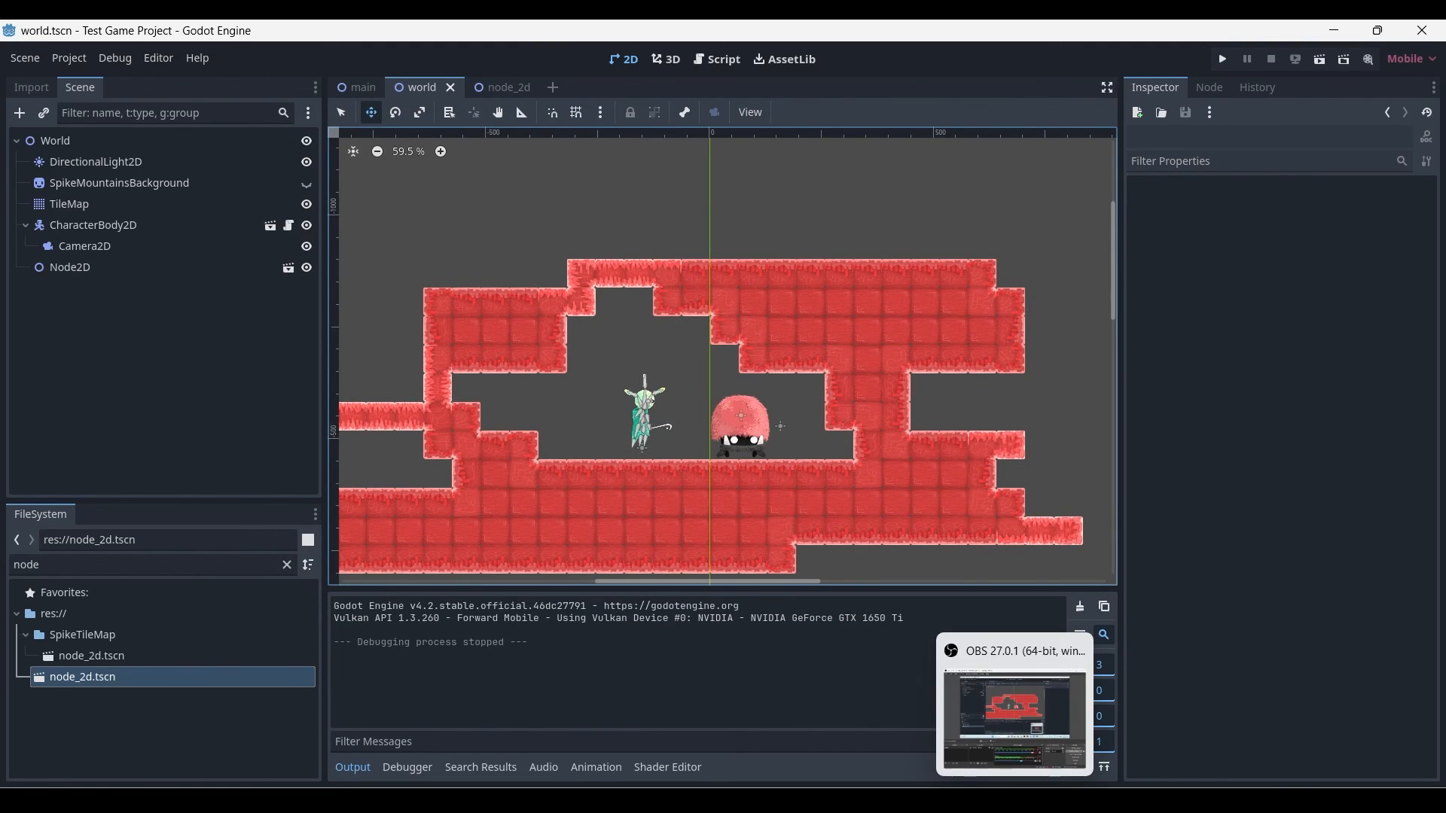